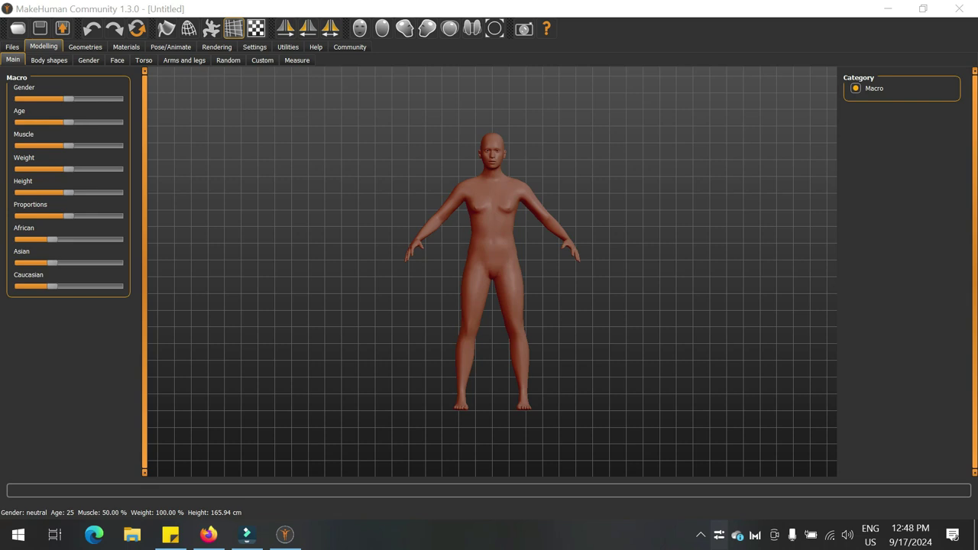
- Try the figure's gender at fully female and fully male, and set the age to 1
drag(69, 98, 19, 99)
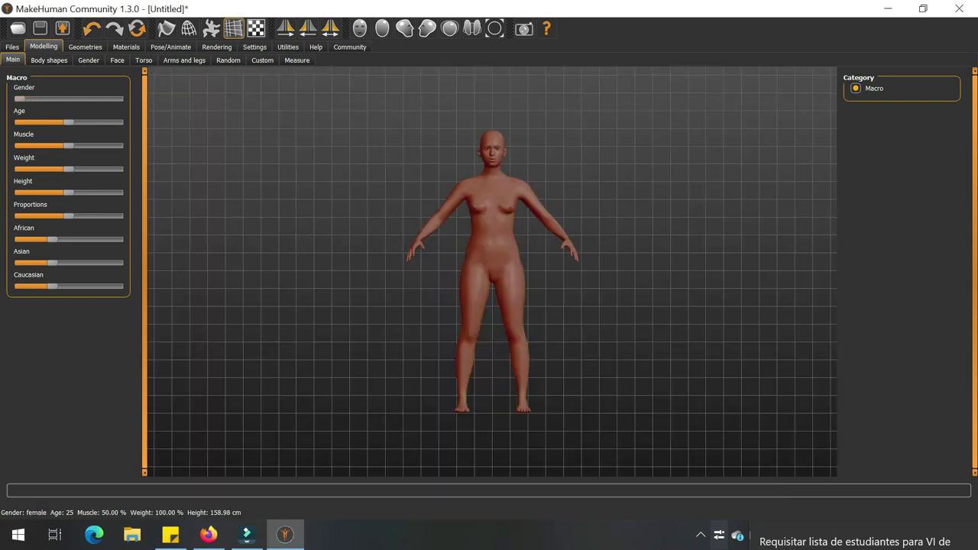
drag(21, 98, 117, 99)
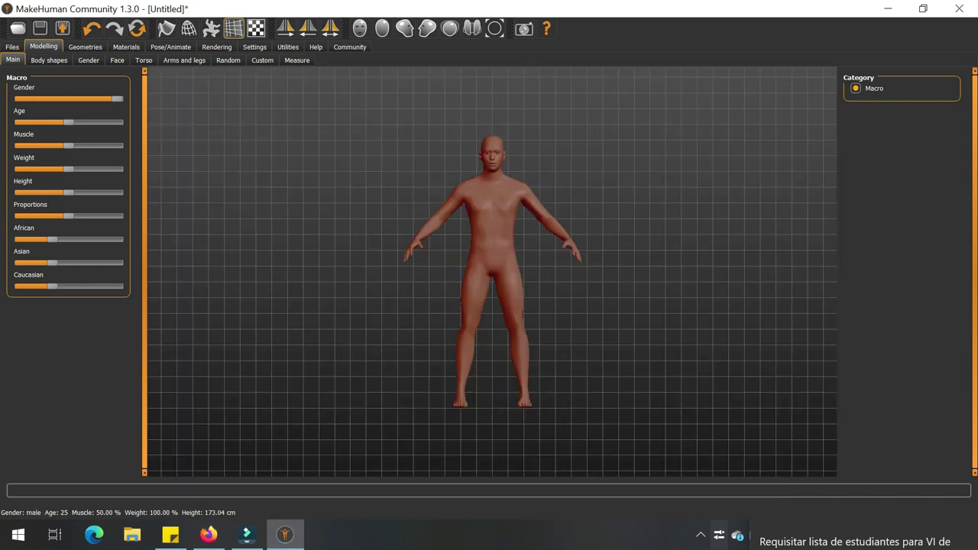
mouse_move(118, 98)
mouse_down()
mouse_move(81, 99)
mouse_move(117, 98)
mouse_up()
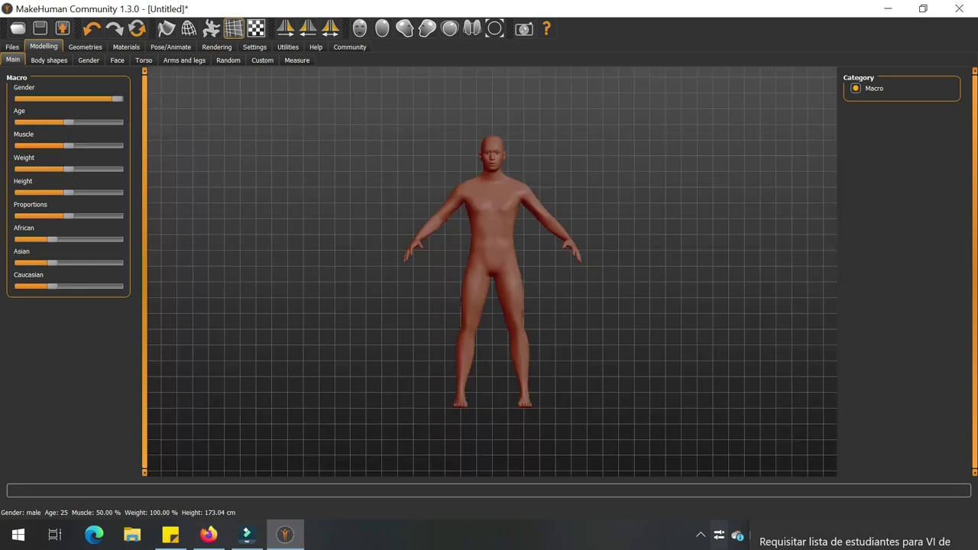
drag(69, 123, 19, 122)
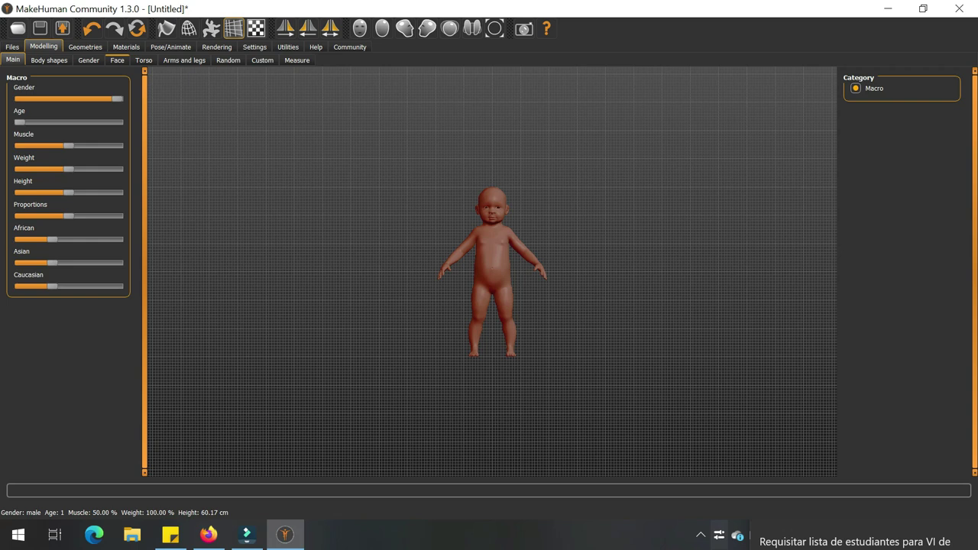
- Raise the head shape's age slightly above its middle setting
click(117, 60)
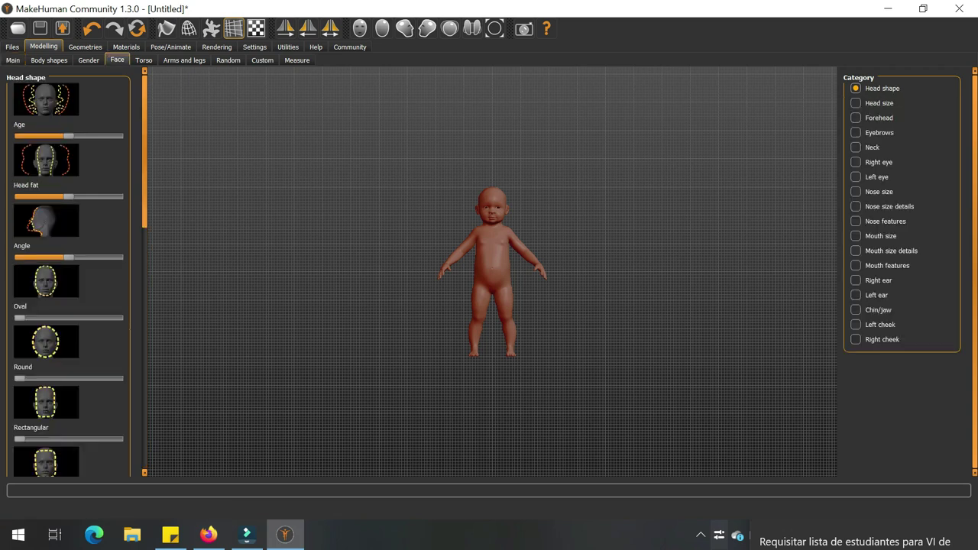
drag(65, 135, 81, 136)
- Set the figure's age to 18, muscle to 81.30 %, weight to 138.10 % and gender to fully female
click(13, 60)
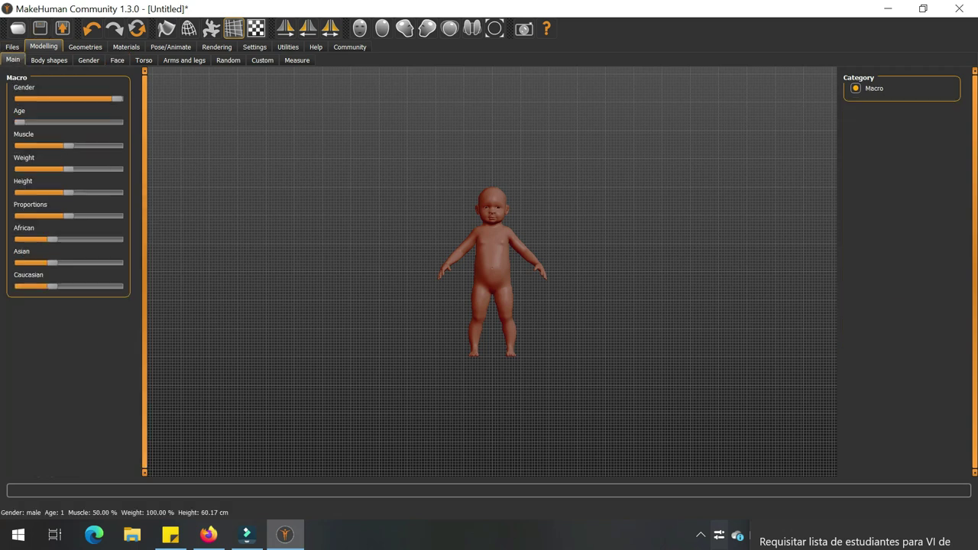
drag(19, 122, 99, 146)
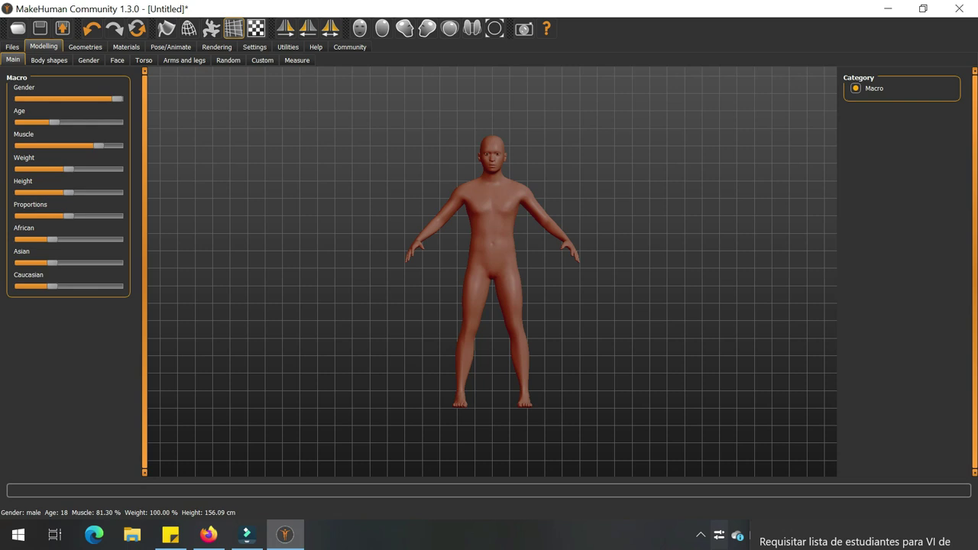
drag(68, 170, 105, 169)
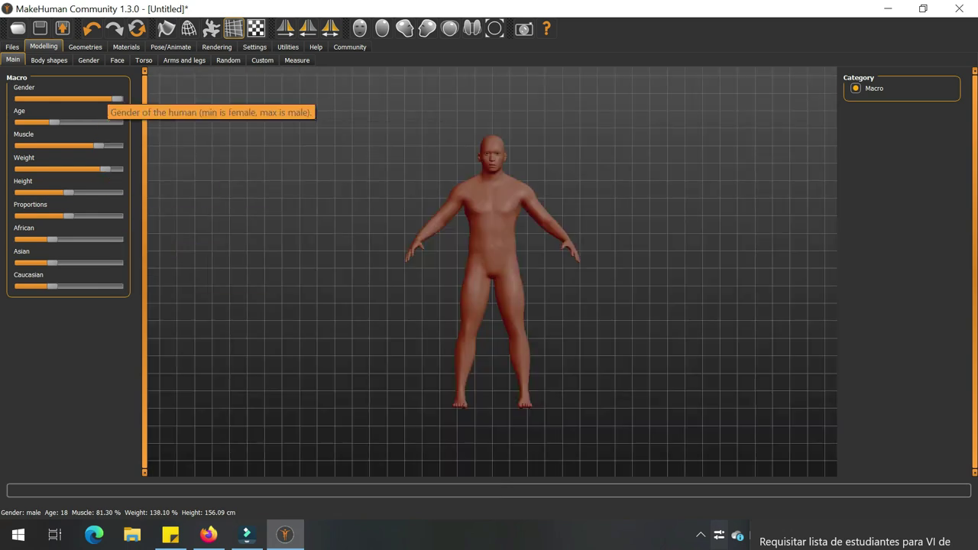
drag(117, 98, 19, 99)
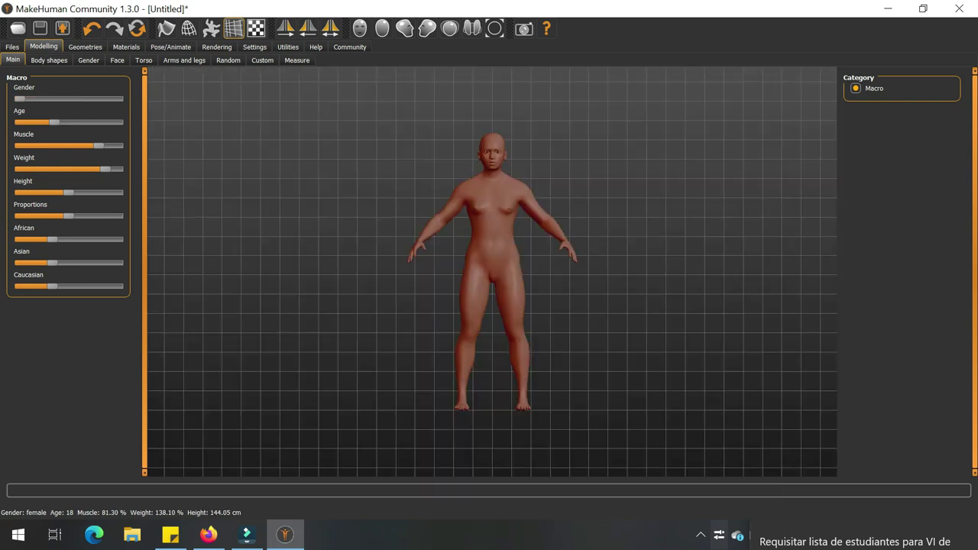
- Set the body proportions slightly above the middle and make the ethnicity about 90 % Asian
drag(69, 216, 104, 216)
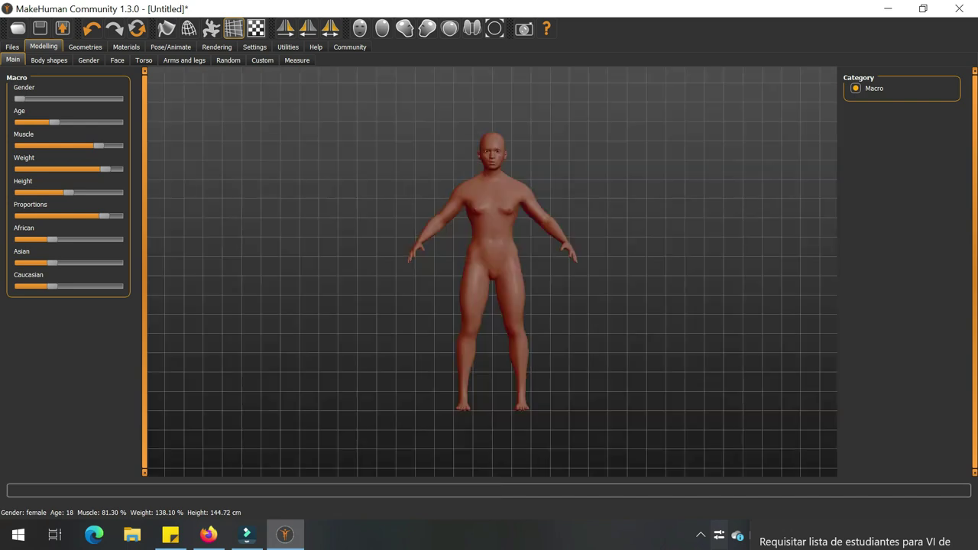
drag(103, 216, 75, 216)
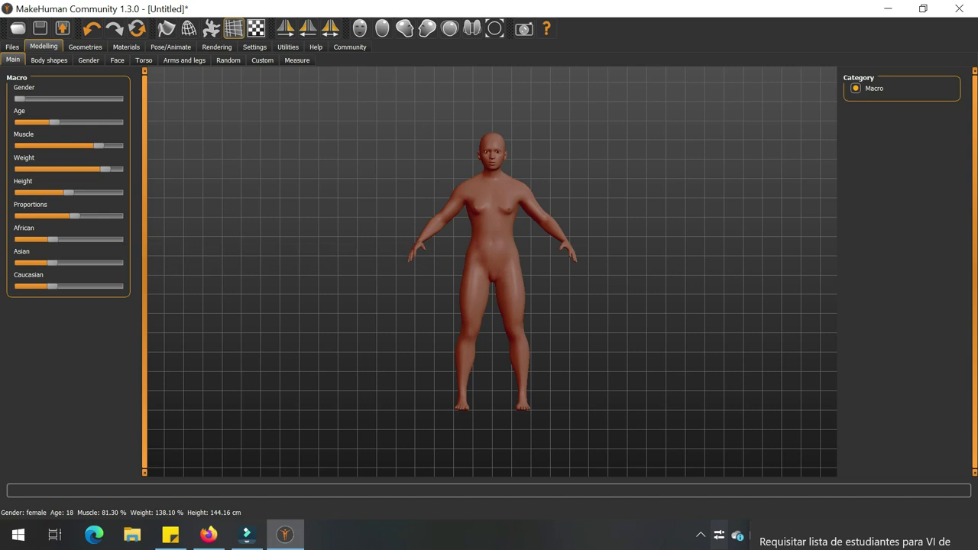
mouse_move(52, 240)
mouse_down()
mouse_move(20, 240)
mouse_move(116, 240)
mouse_move(20, 240)
mouse_move(32, 240)
mouse_up()
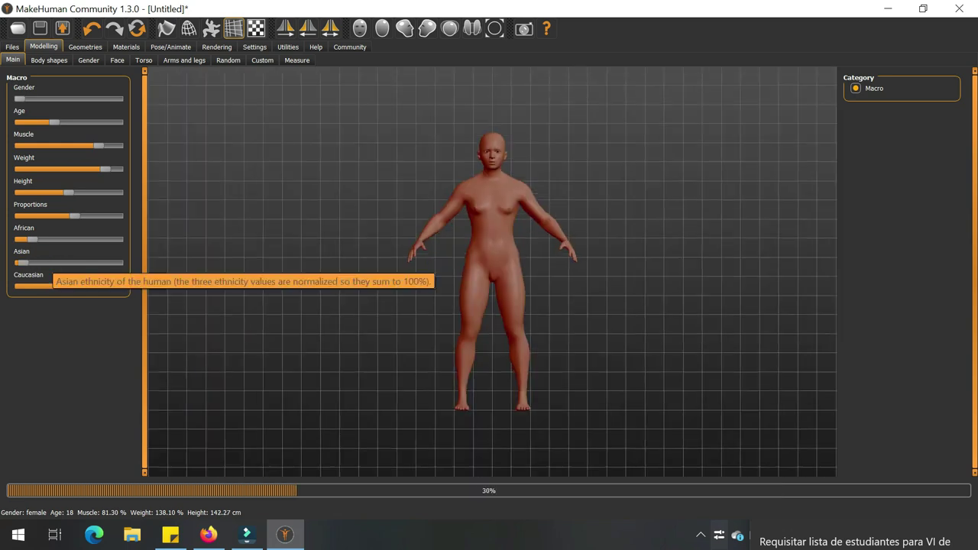
drag(23, 263, 111, 263)
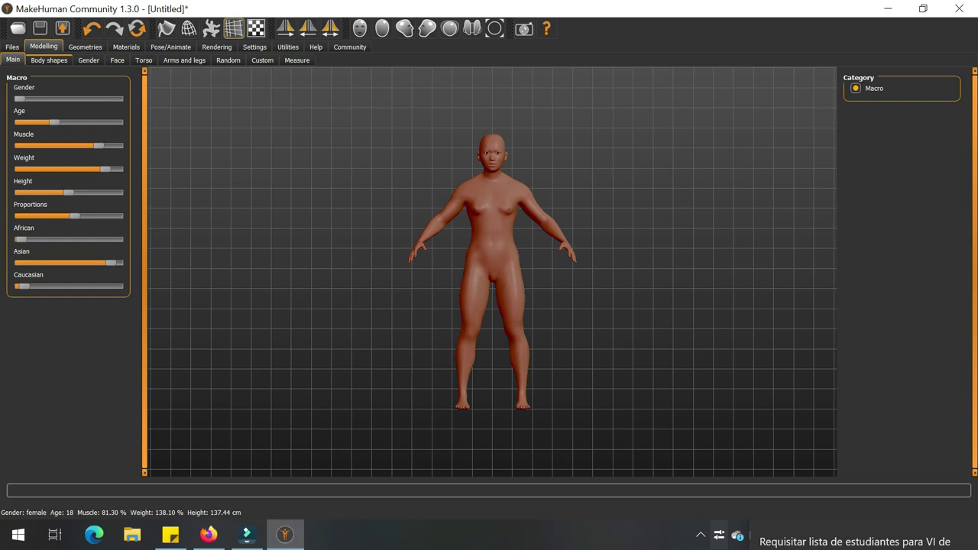
- Shape the female body with about one third Apple, half Neat Hourglass and half Triangle
click(49, 60)
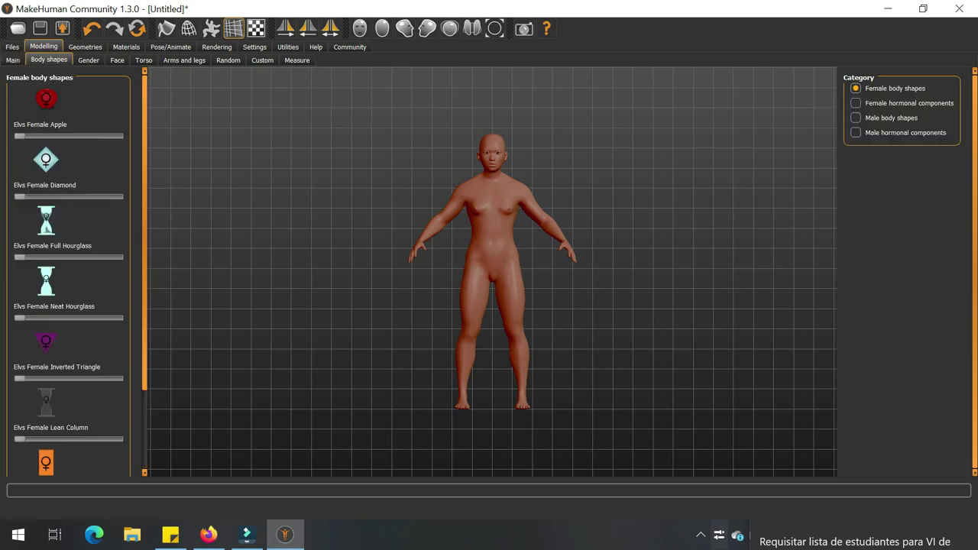
drag(20, 136, 51, 136)
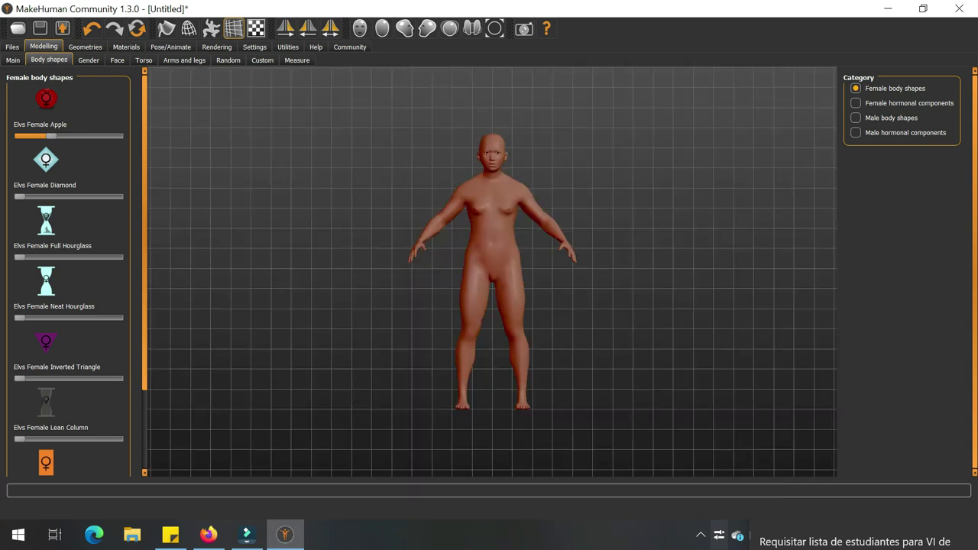
drag(19, 317, 70, 317)
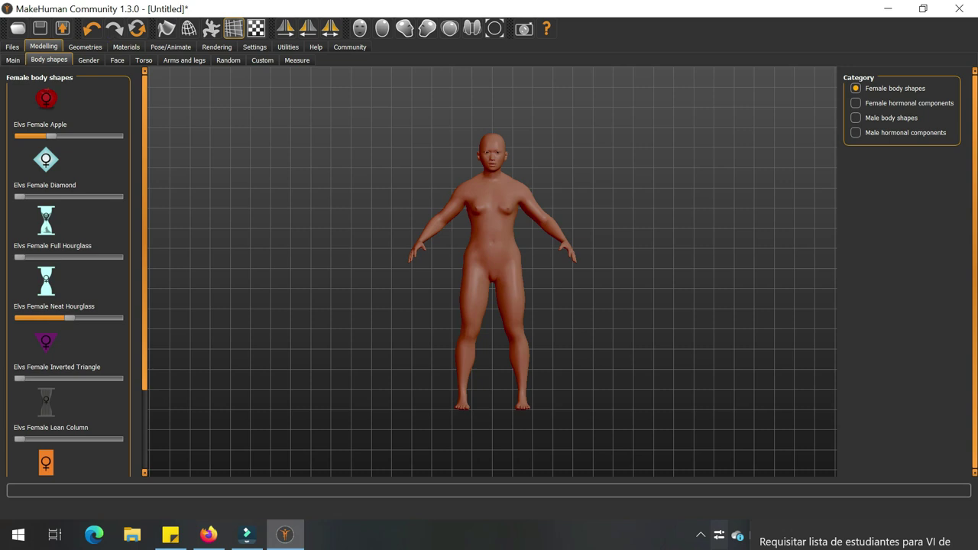
scroll(69, 271, down, 3)
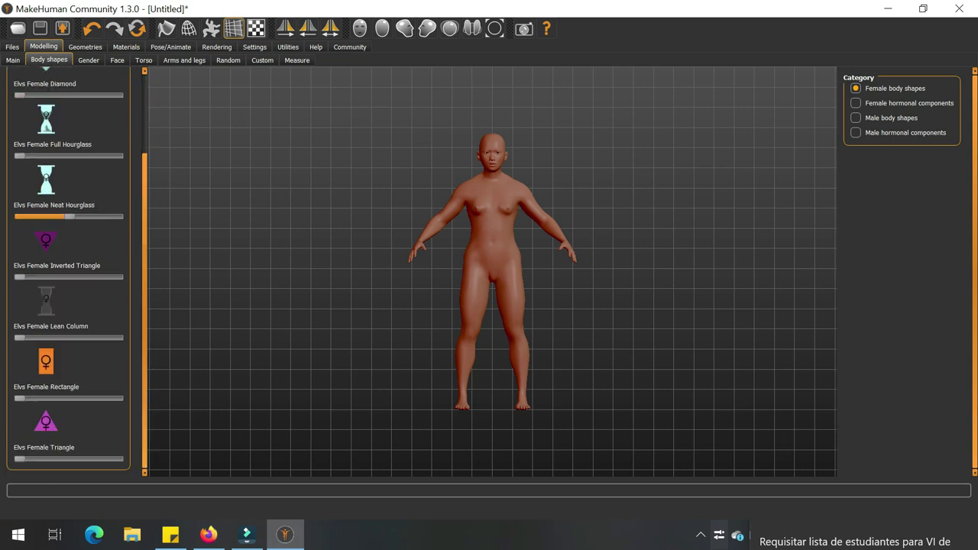
drag(20, 459, 68, 460)
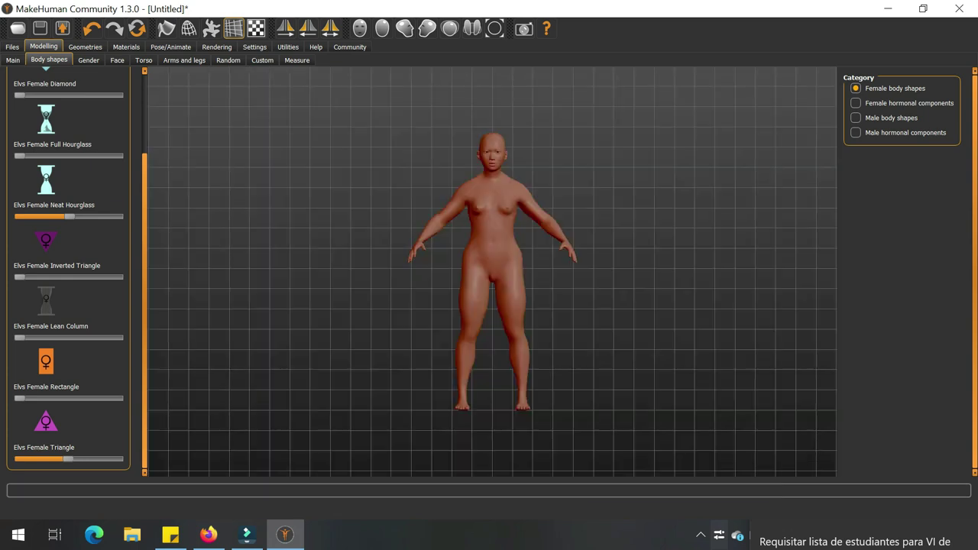
- Look over the breast settings and raise the head fat slightly above its middle setting
click(89, 60)
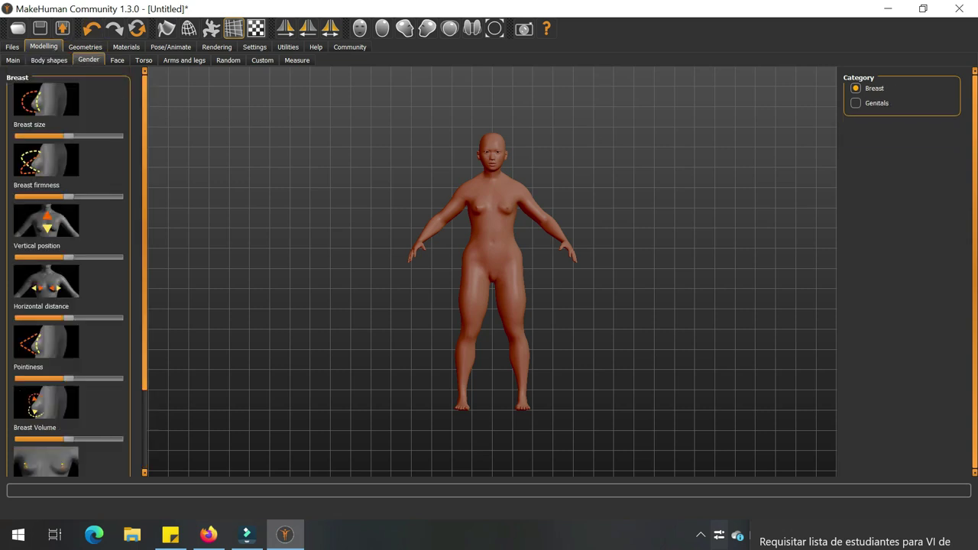
scroll(76, 271, down, 5)
scroll(76, 271, up, 5)
click(117, 60)
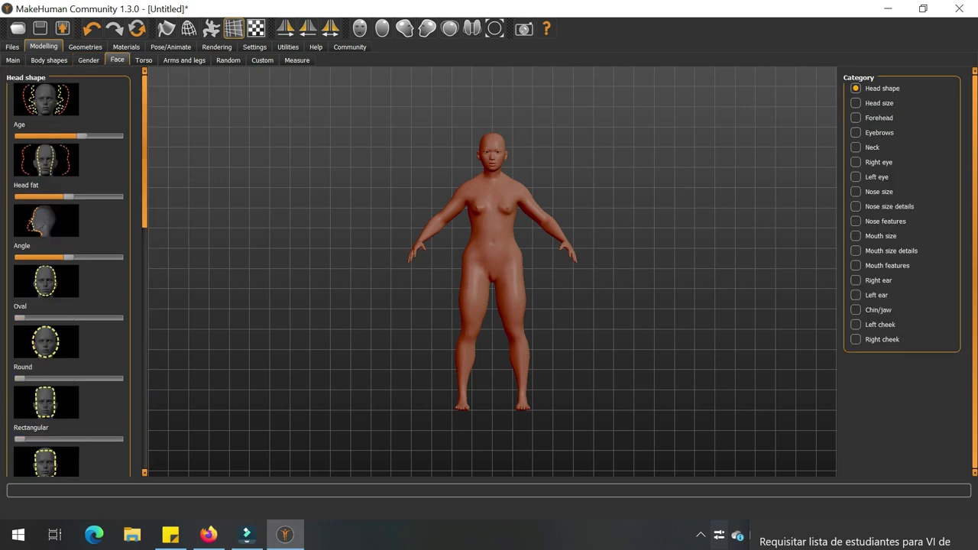
drag(69, 197, 82, 196)
- Blend the figure's gender to about 48.70 % female and 51.30 % male
click(13, 60)
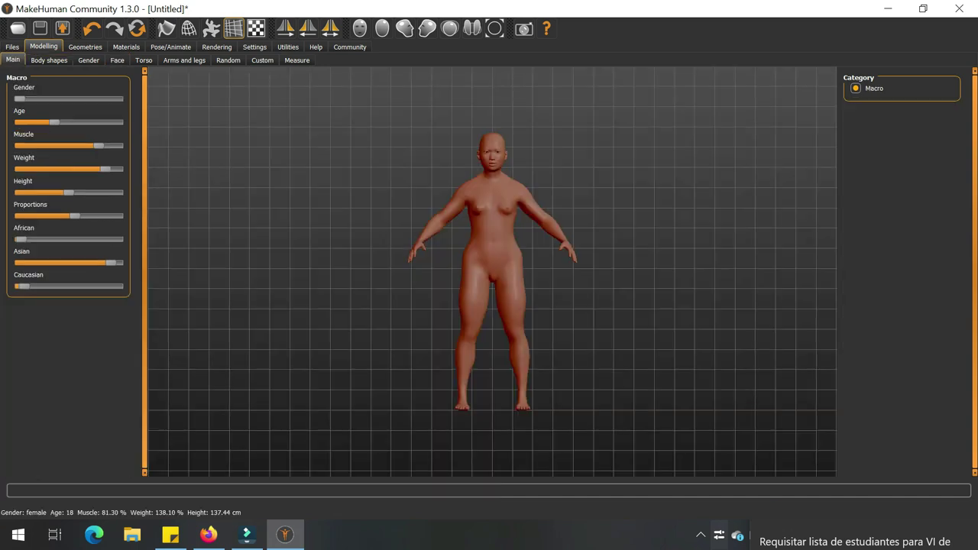
drag(20, 99, 70, 98)
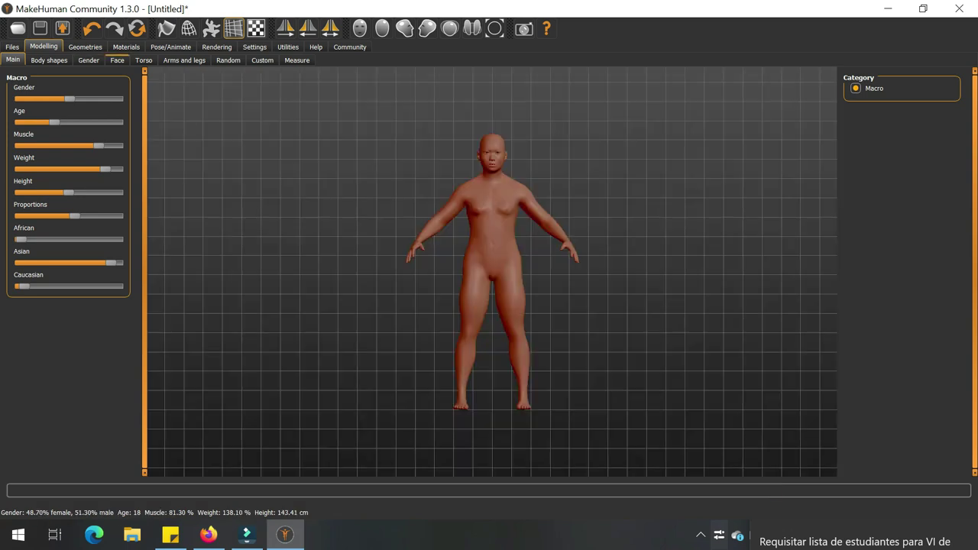
- Increase the torso's scale depth to about two thirds of its range and the buttocks volume to about 85 % of its range
click(144, 60)
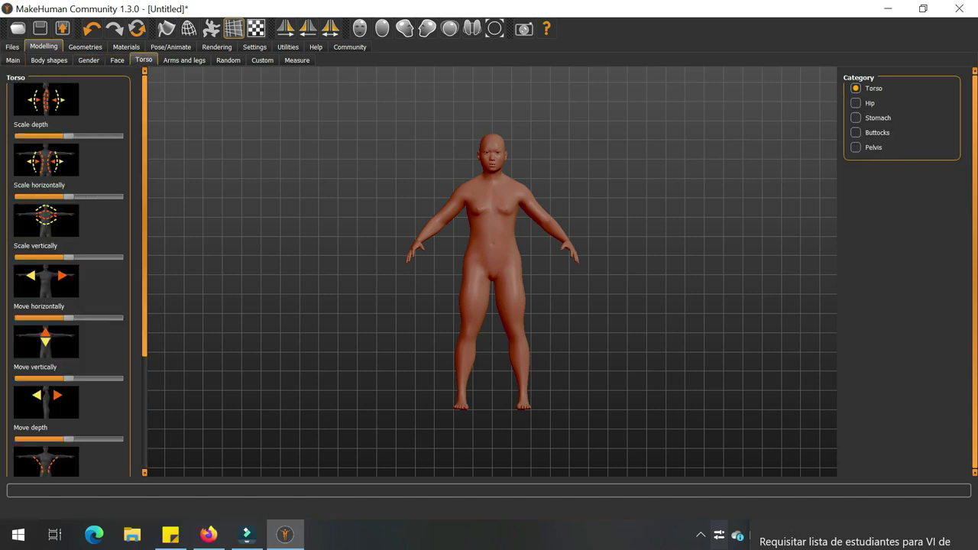
mouse_move(69, 196)
mouse_down()
mouse_move(118, 196)
mouse_move(23, 197)
mouse_move(69, 196)
mouse_up()
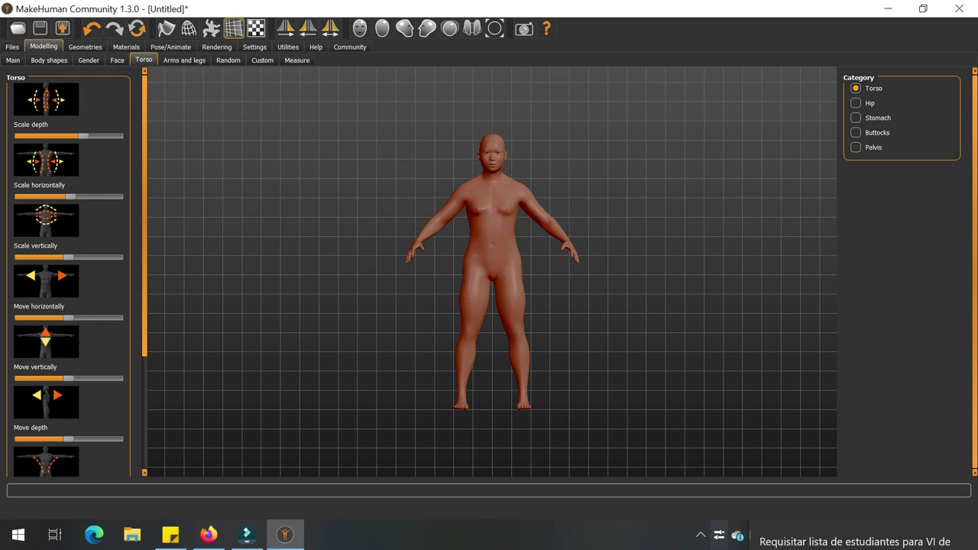
click(856, 133)
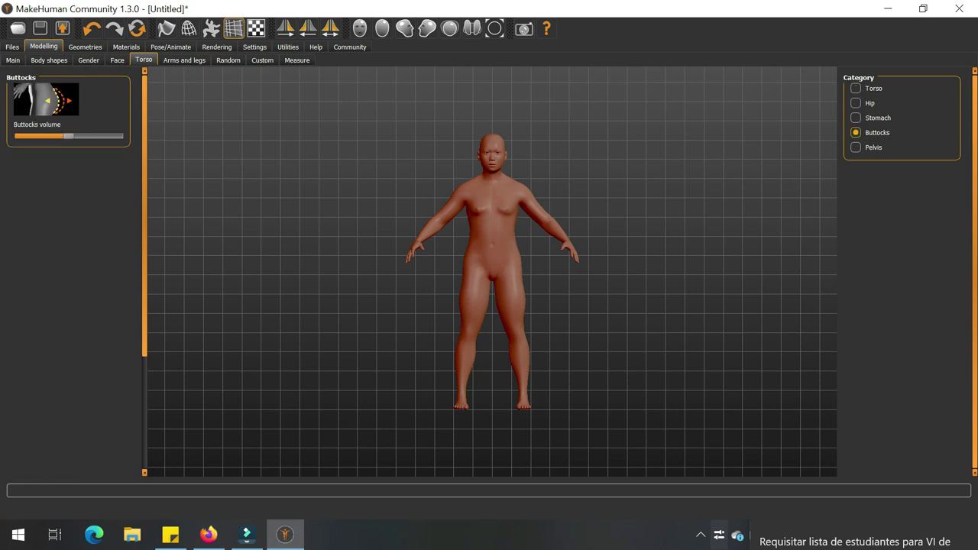
drag(69, 136, 102, 136)
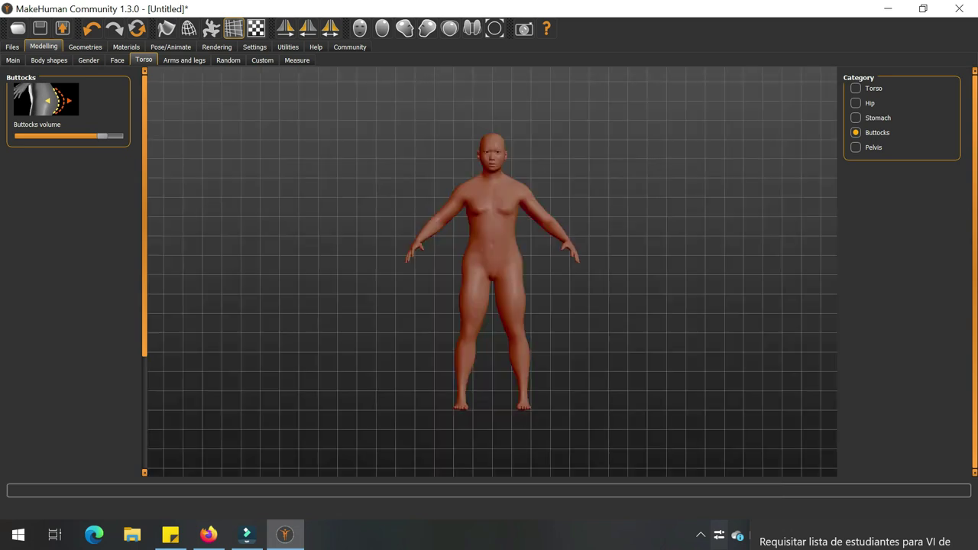
drag(489, 275, 477, 310)
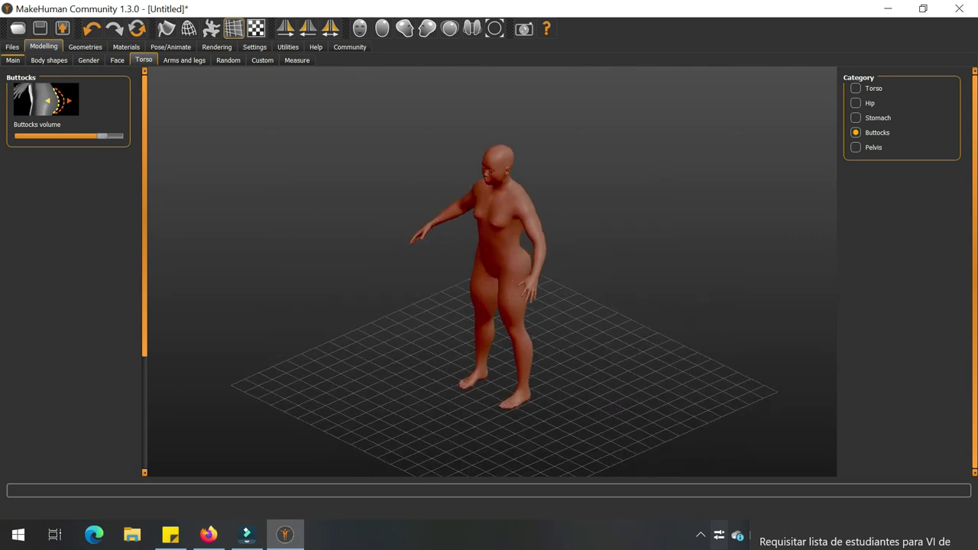
- Try a much larger vertical scale for the torso and undo it
click(856, 89)
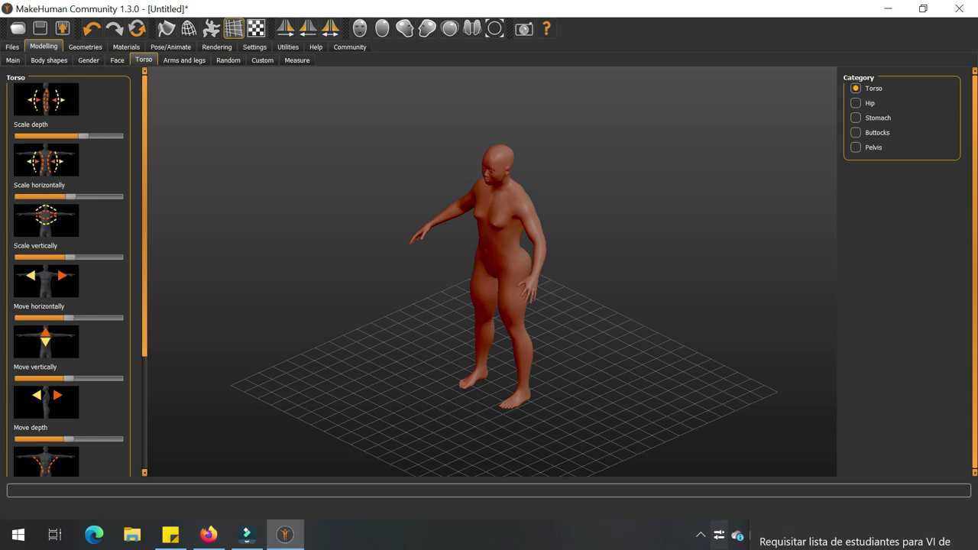
drag(71, 257, 101, 257)
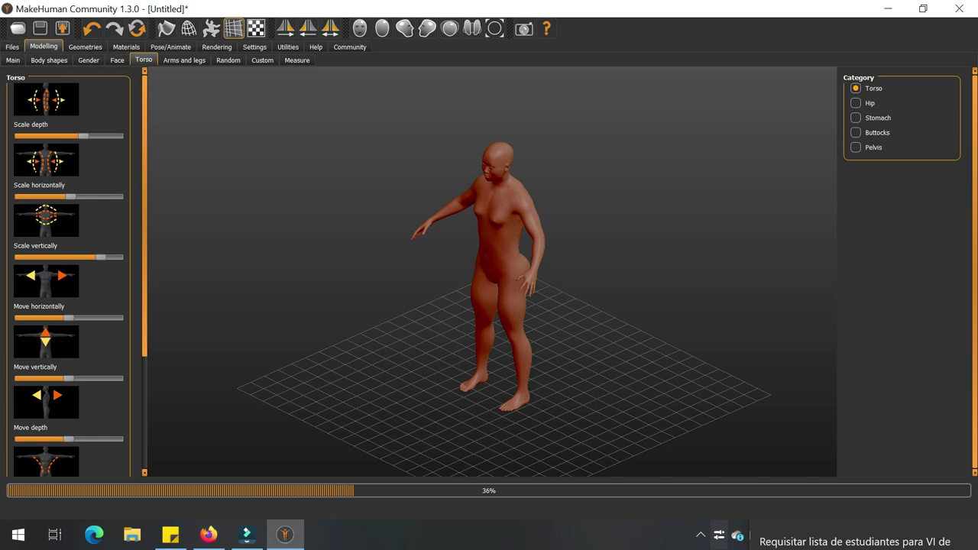
key(ctrl+z)
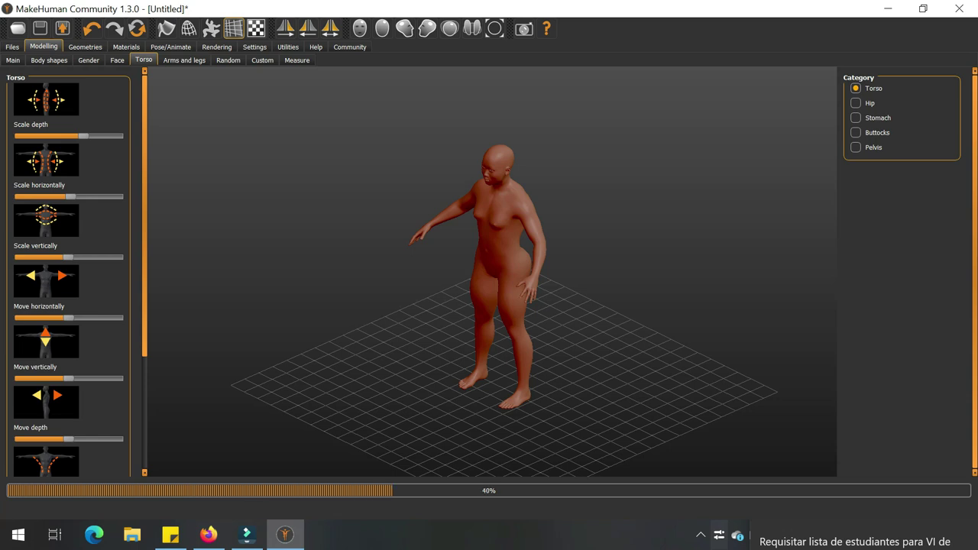
- Look through the breast, body shape, custom and random options, and open the right hand settings with a close view of the hand
click(88, 60)
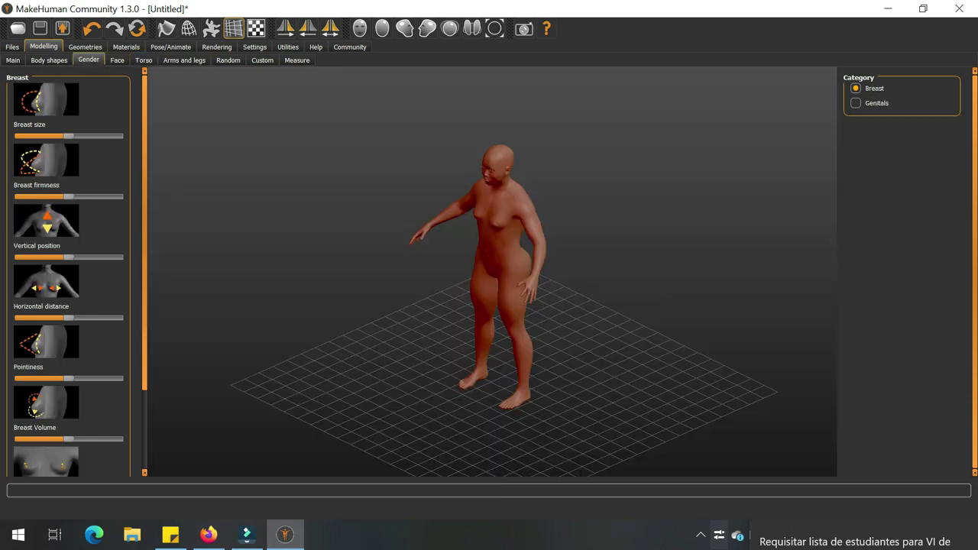
click(49, 61)
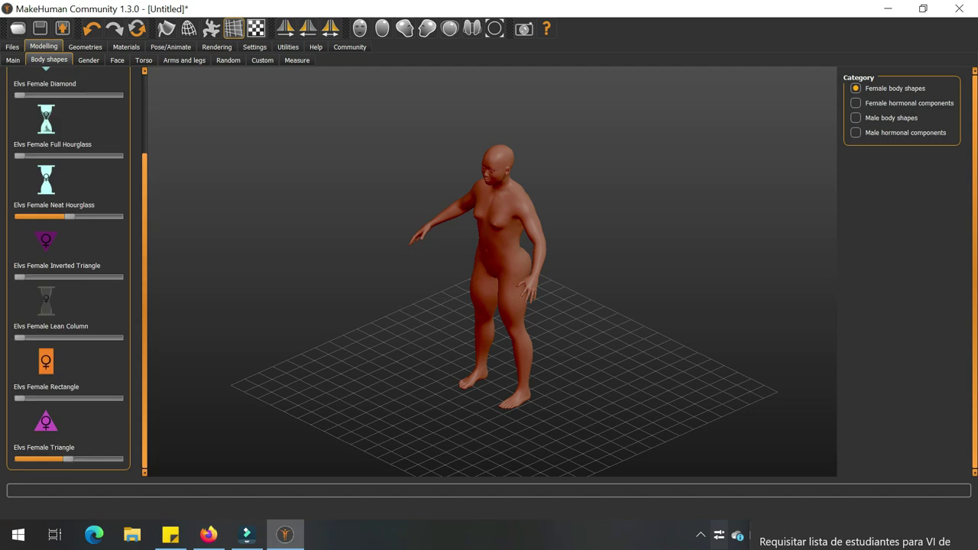
click(262, 59)
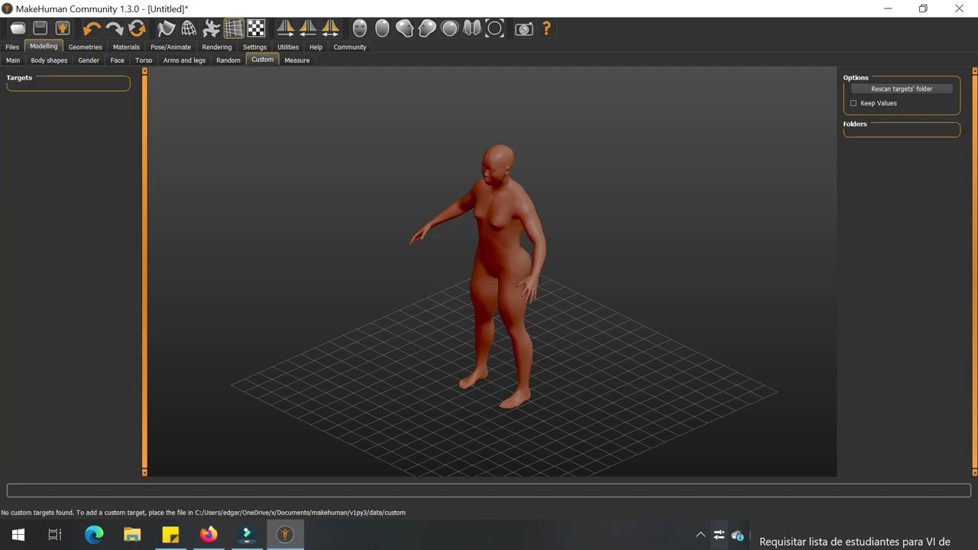
click(228, 60)
click(184, 60)
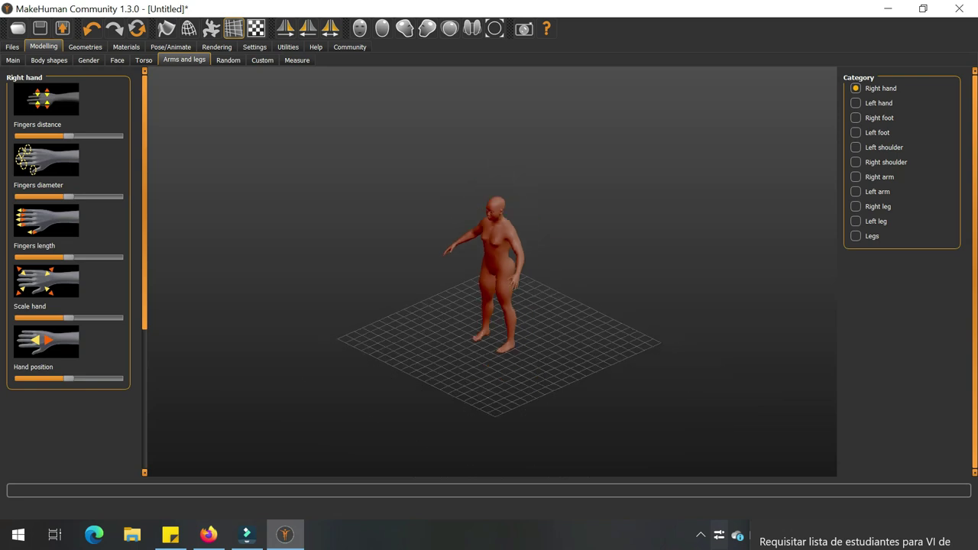
drag(489, 275, 449, 248)
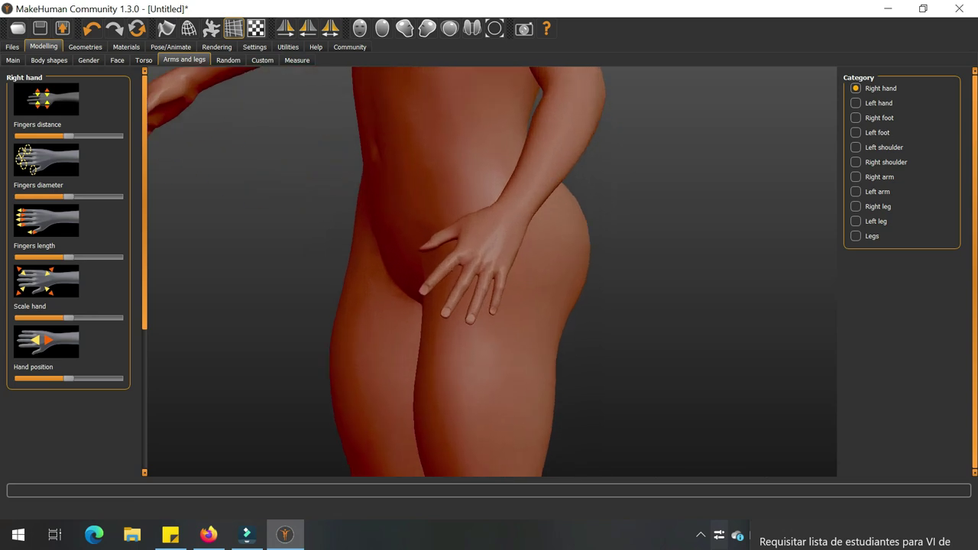
- Set the right hand's fingers to about 12 % diameter, 85 % length and 25 % distance of their slider ranges
drag(66, 197, 42, 196)
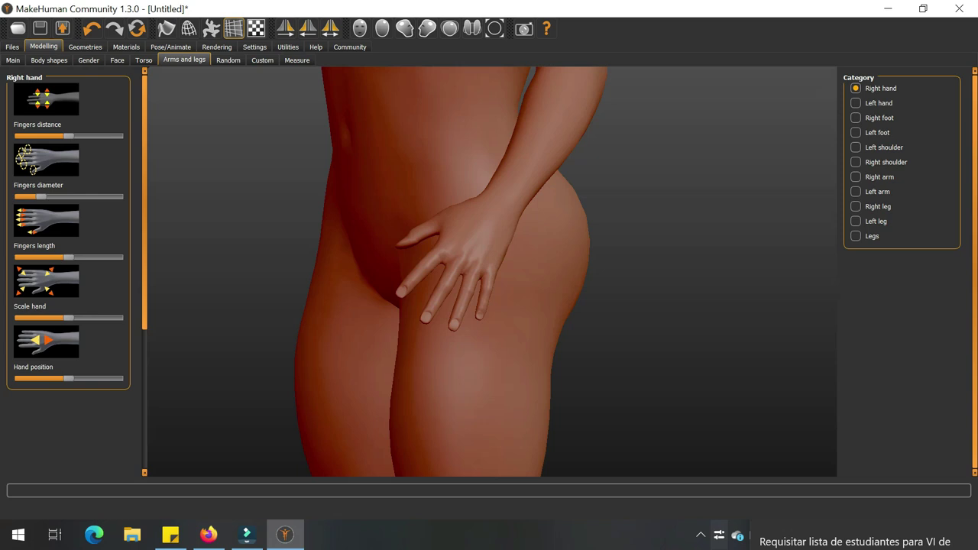
drag(69, 258, 104, 258)
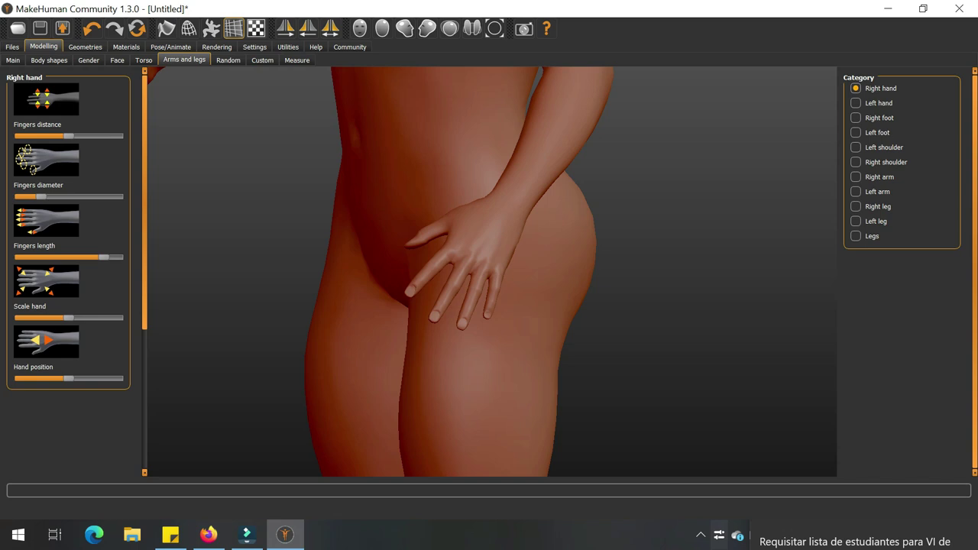
drag(39, 197, 31, 197)
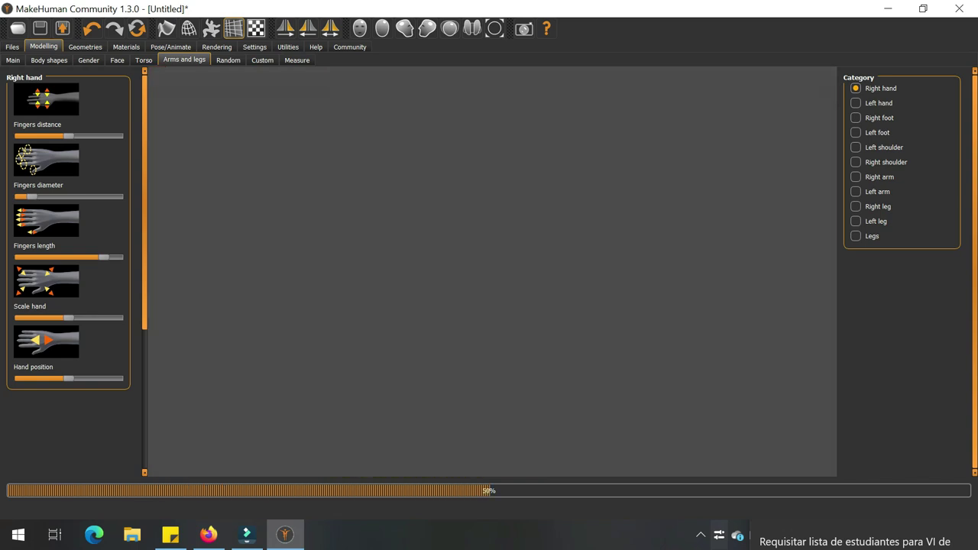
drag(68, 136, 44, 136)
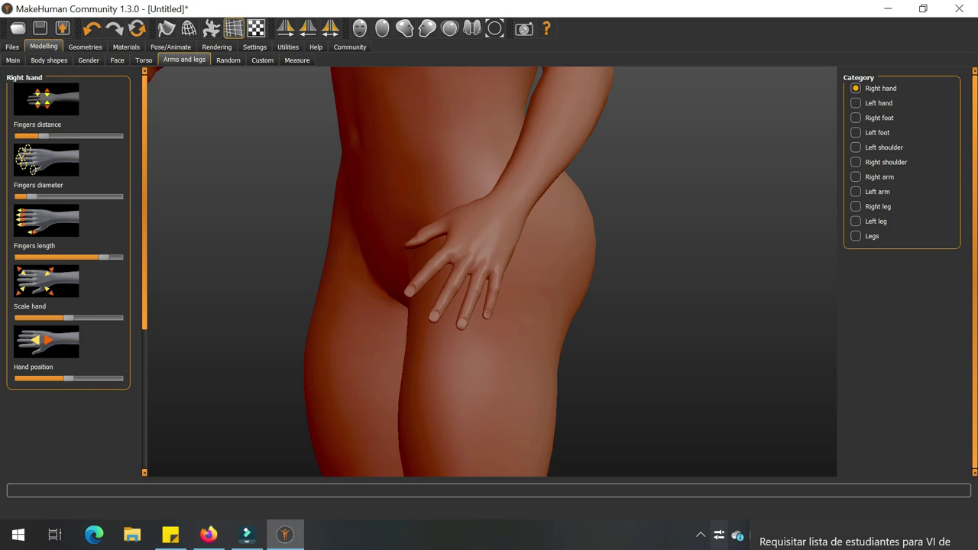
- Switch to Firefox and look through the asset categories on the MakeHuman Community site's user contributed assets page
click(209, 534)
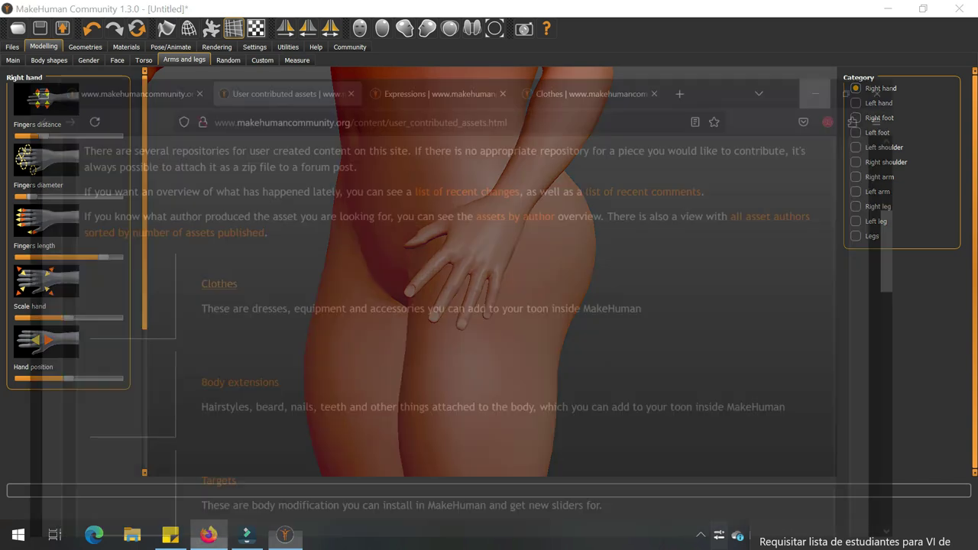
click(115, 17)
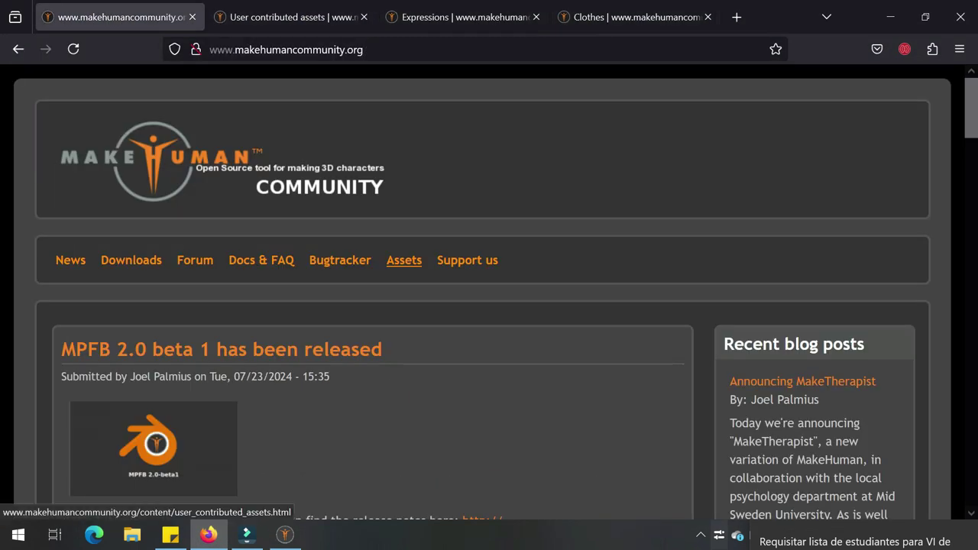
click(403, 259)
scroll(404, 260, down, 8)
scroll(214, 233, up, 2)
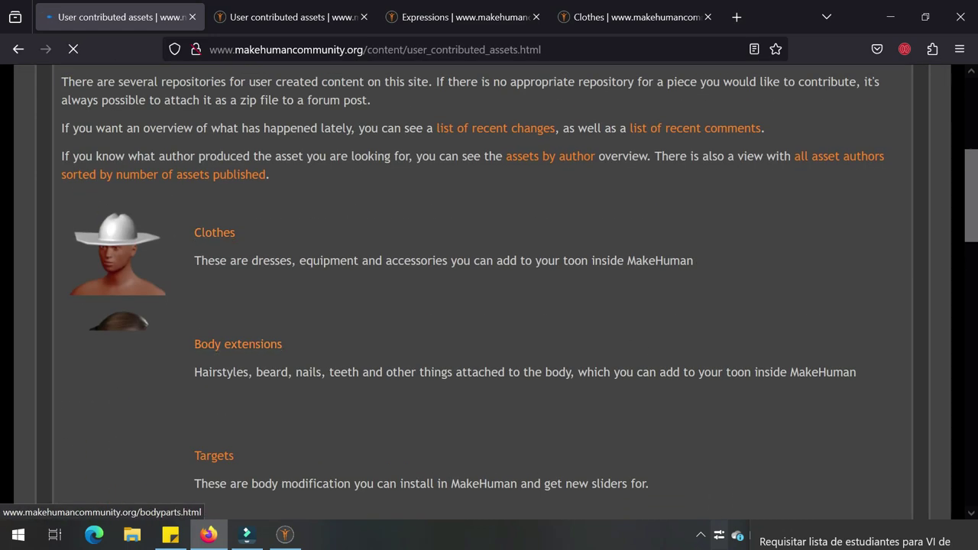
scroll(489, 290, down, 1)
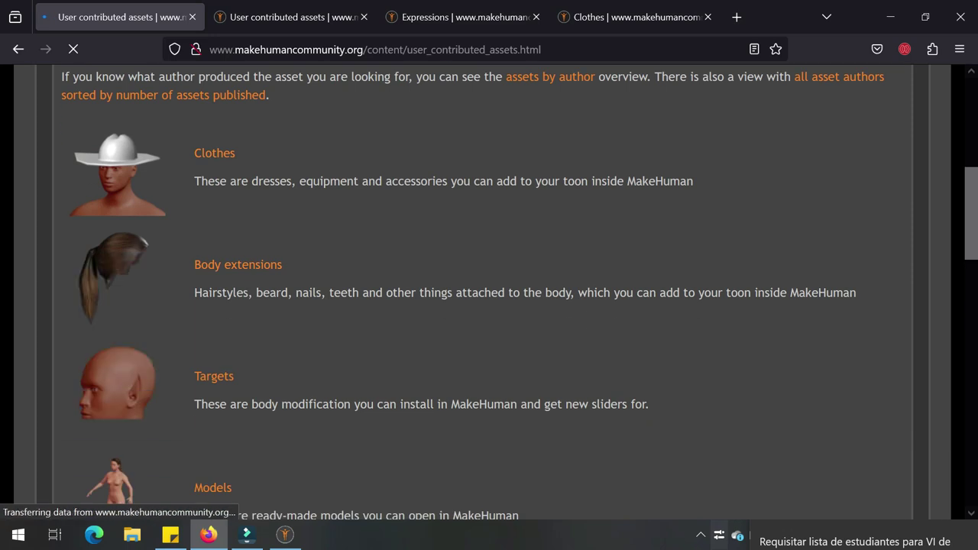
scroll(214, 145, down, 3)
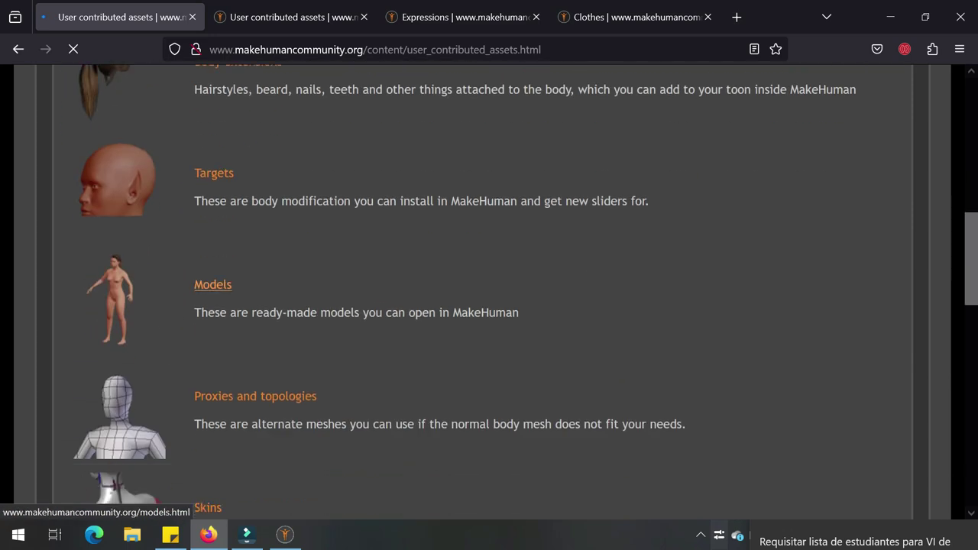
scroll(214, 146, down, 4)
scroll(214, 153, down, 6)
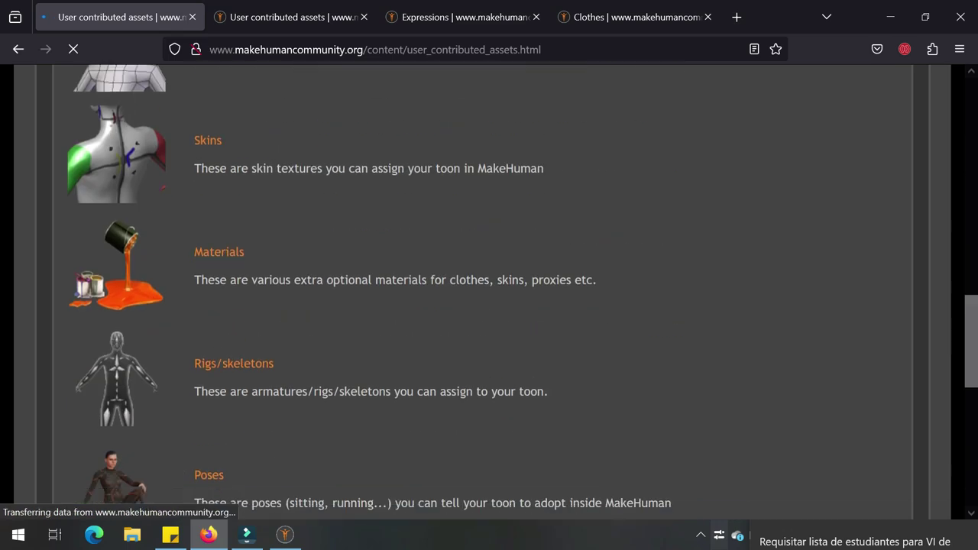
scroll(214, 232, up, 14)
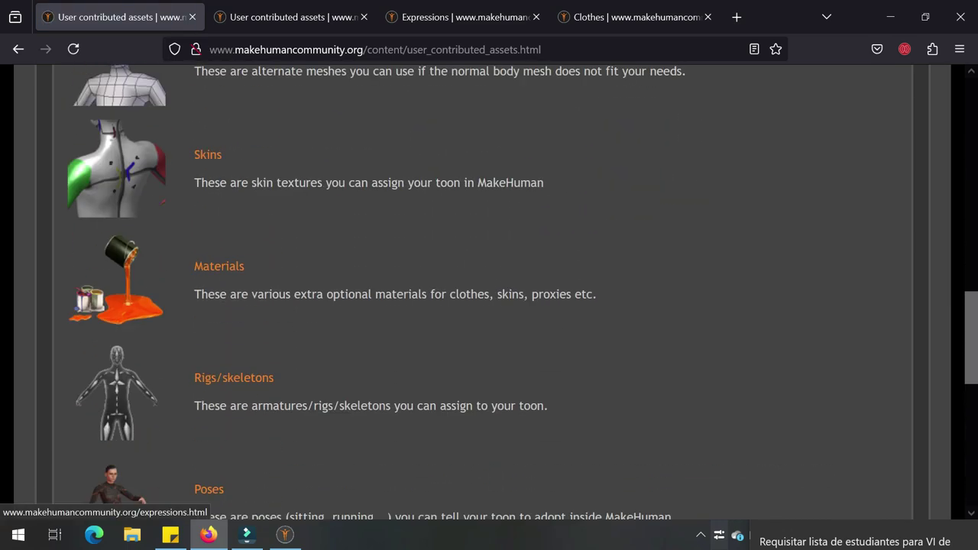
- Open the Clothes assets page in a new tab and copy its address from makehumancommunity.org/clothes.html
right_click(213, 232)
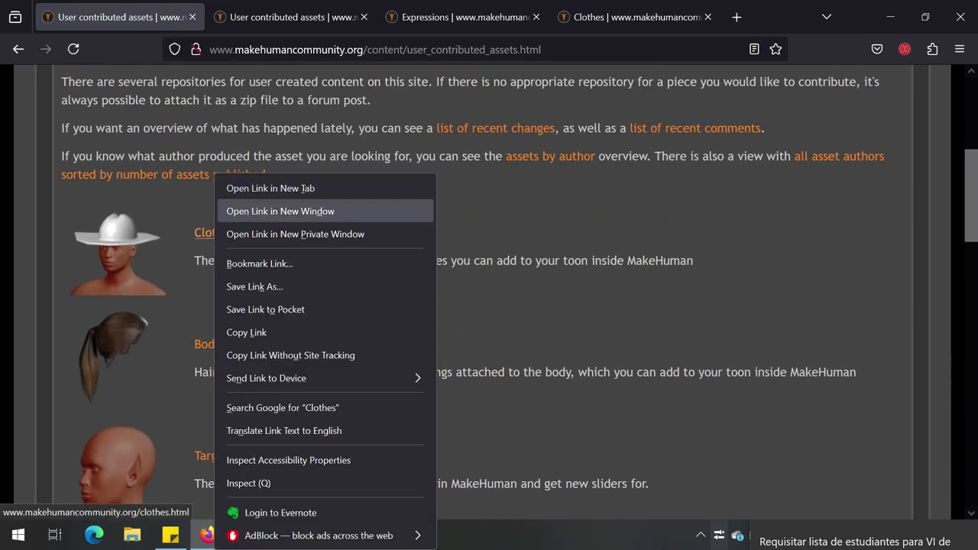
click(252, 190)
click(257, 17)
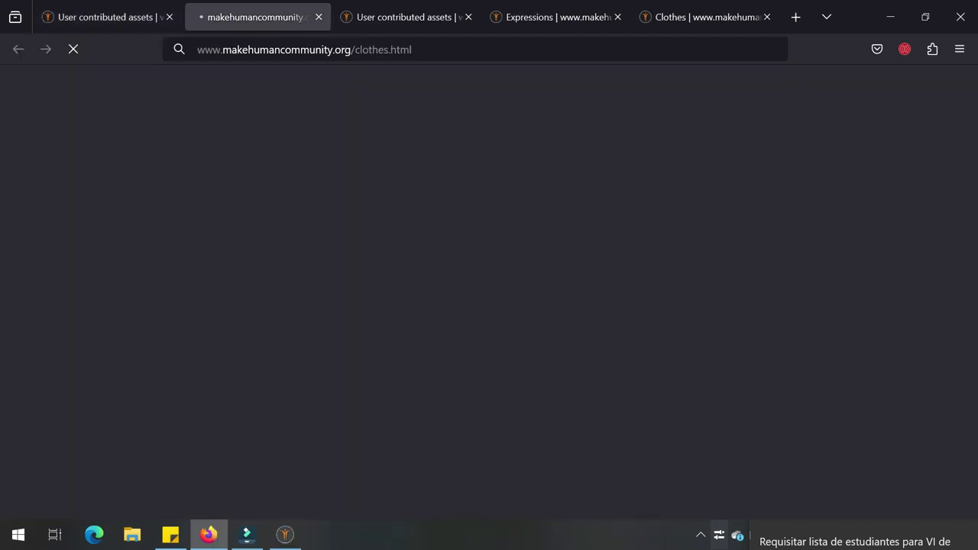
drag(416, 49, 222, 49)
key(ctrl+c)
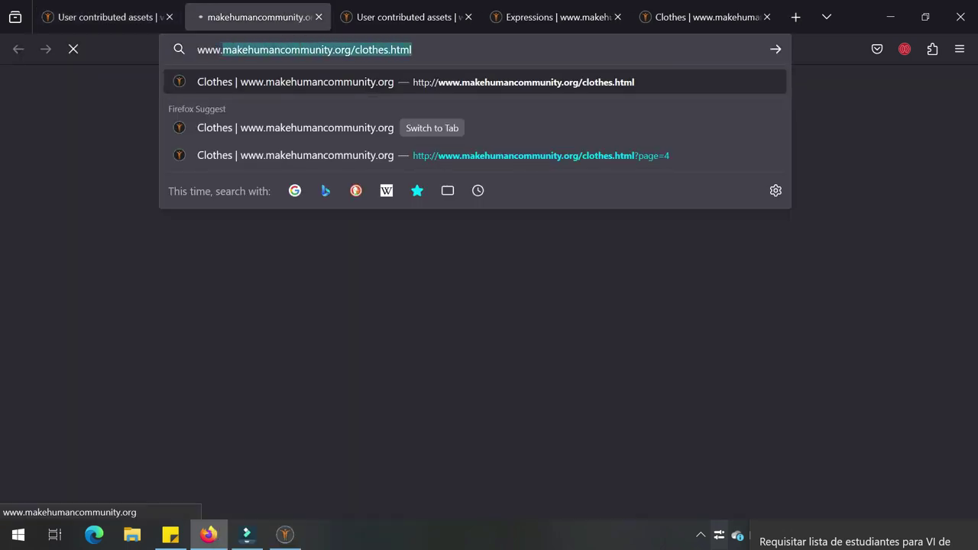
- Open Notepad, paste the clothes page address into the empty document and greatly enlarge the displayed text
key(super)
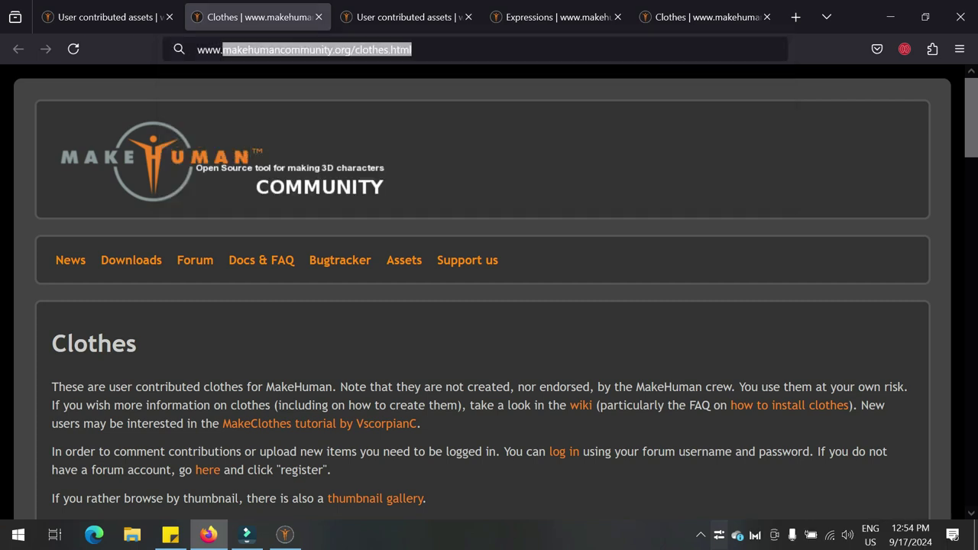
text(tnotepa)
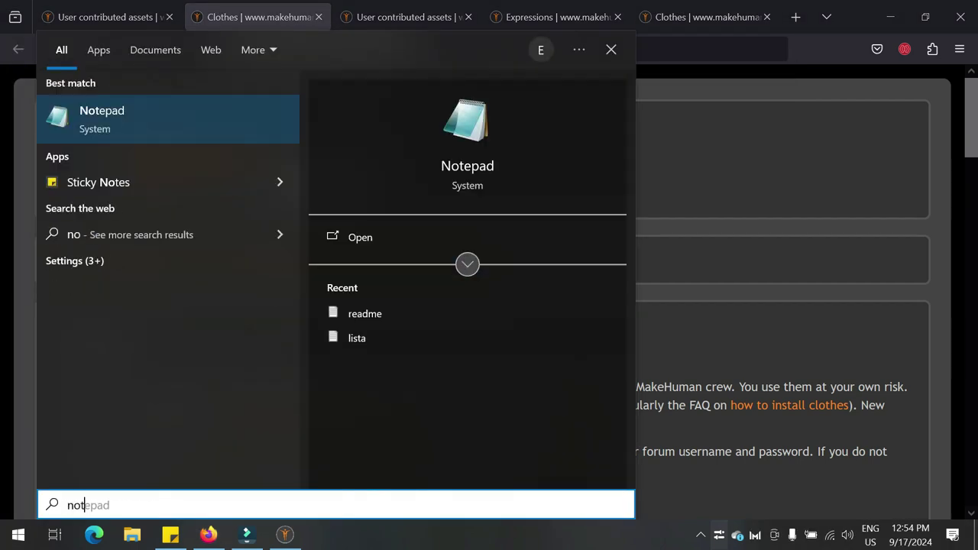
key(Return)
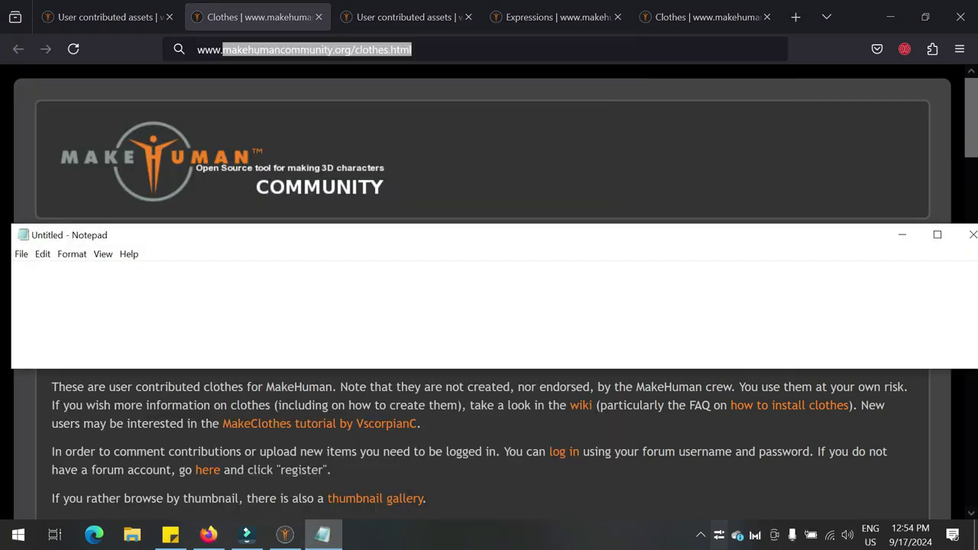
key(ctrl+v)
key(ctrl+plus)
key(ctrl+plus)
key(ctrl+plus)
key(ctrl+plus)
key(ctrl+plus)
key(ctrl+plus)
key(ctrl+plus)
key(ctrl+plus)
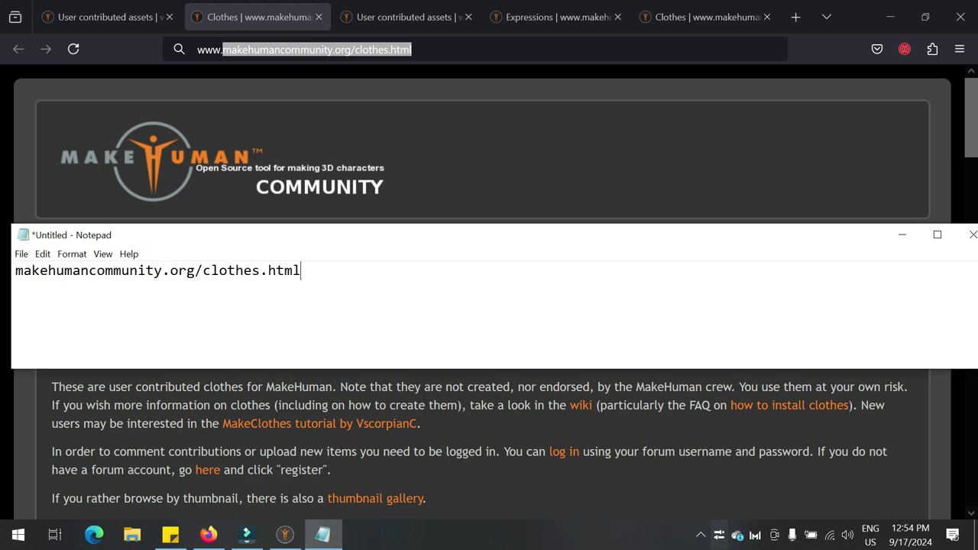
key(ctrl+plus)
key(ctrl+plus)
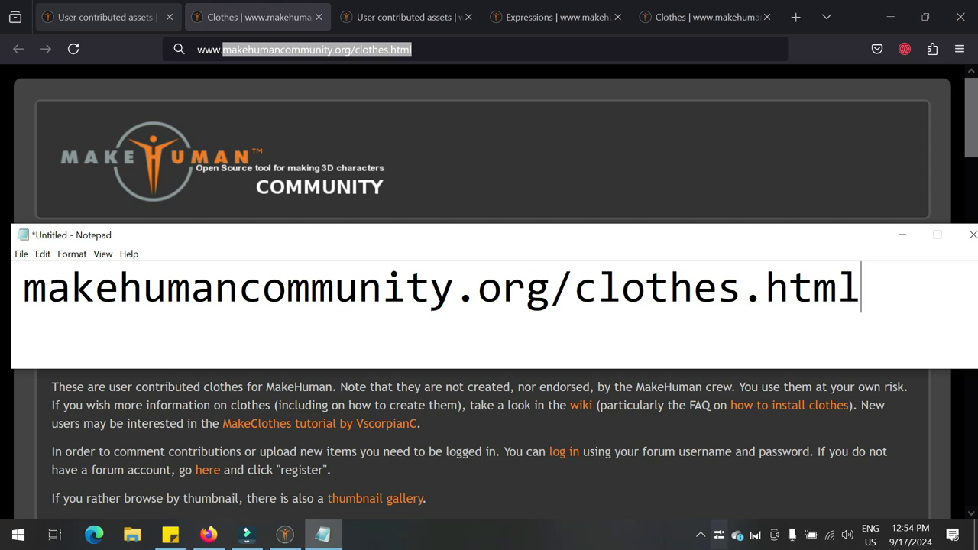
- Return to the User contributed assets page in Firefox and copy its full address
click(107, 17)
scroll(404, 260, up, 5)
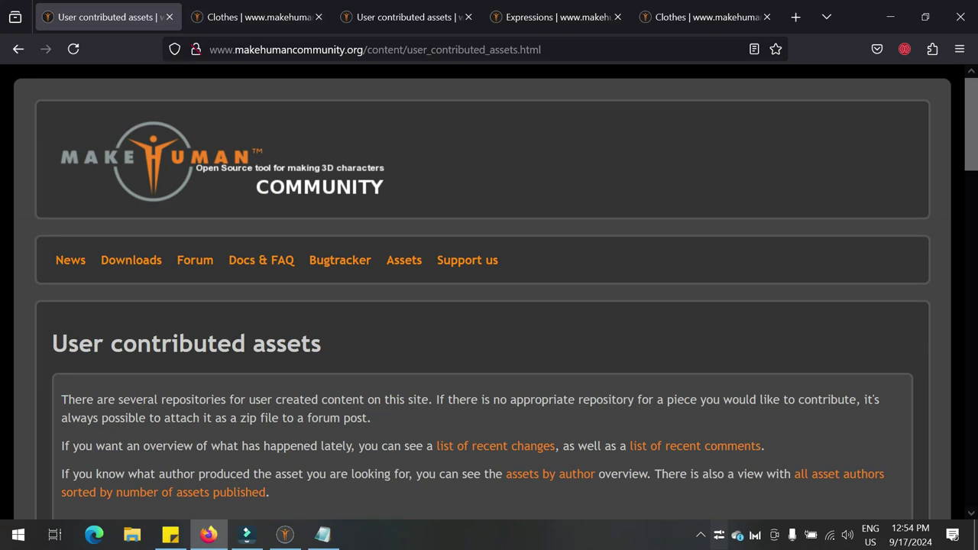
click(403, 260)
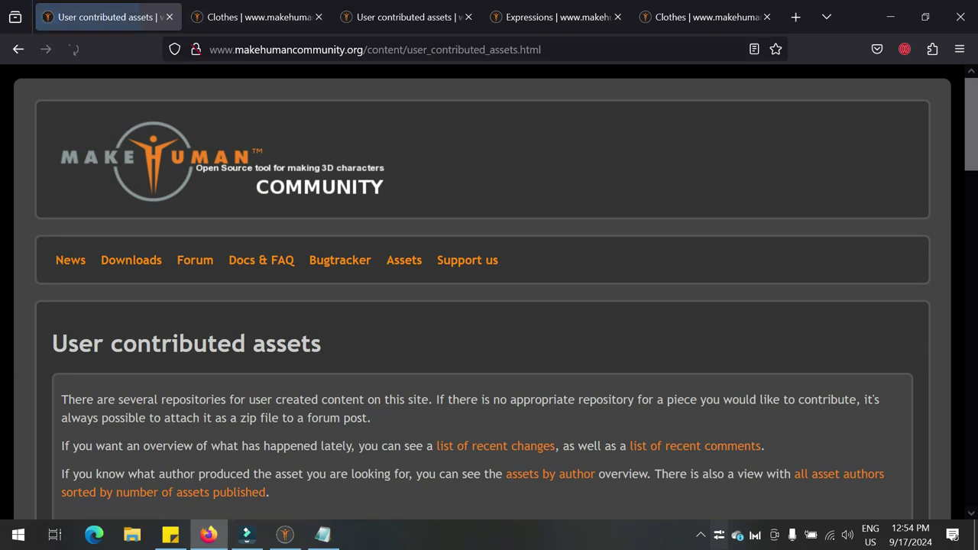
click(374, 50)
key(ctrl+c)
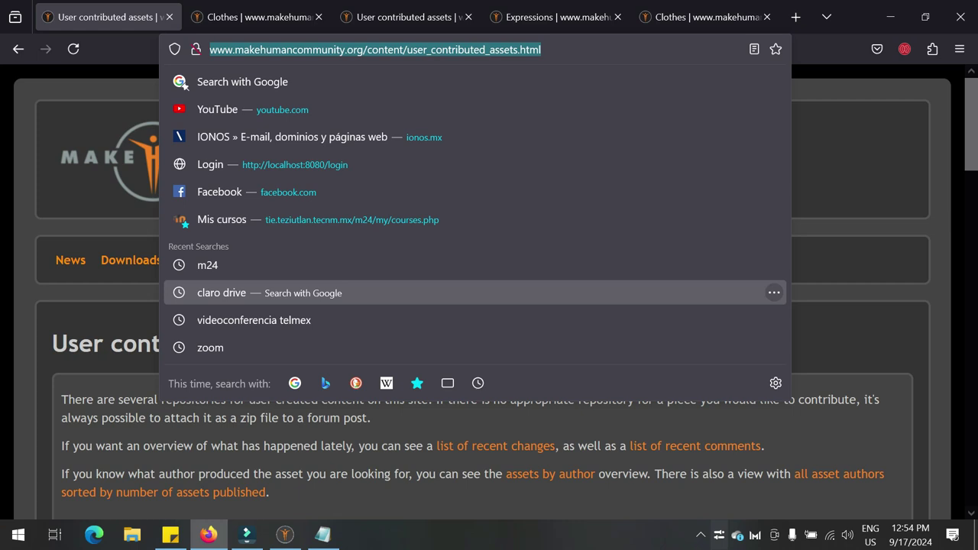
click(322, 534)
key(Return)
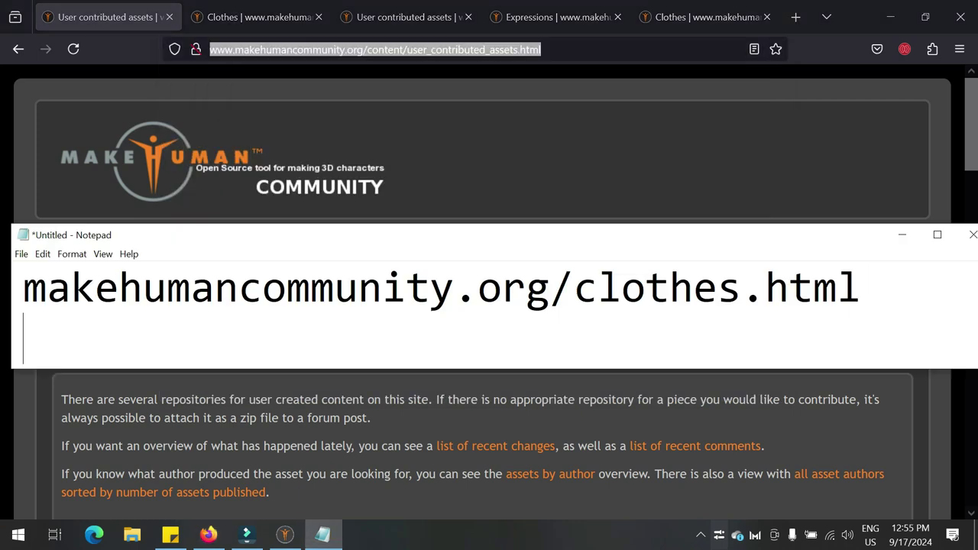
key(ctrl+v)
key(ctrl+minus)
key(ctrl+minus)
key(ctrl+minus)
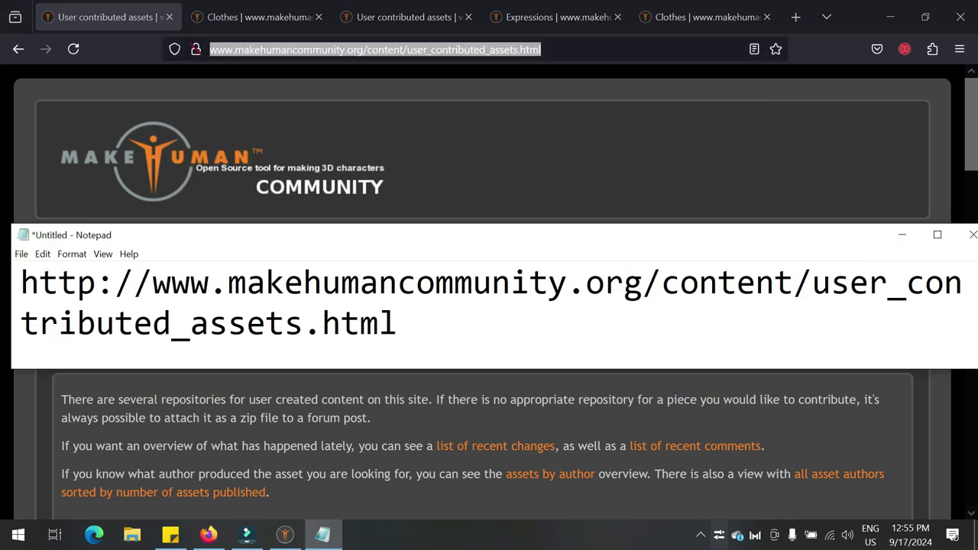
drag(216, 283, 22, 318)
key(BackSpace)
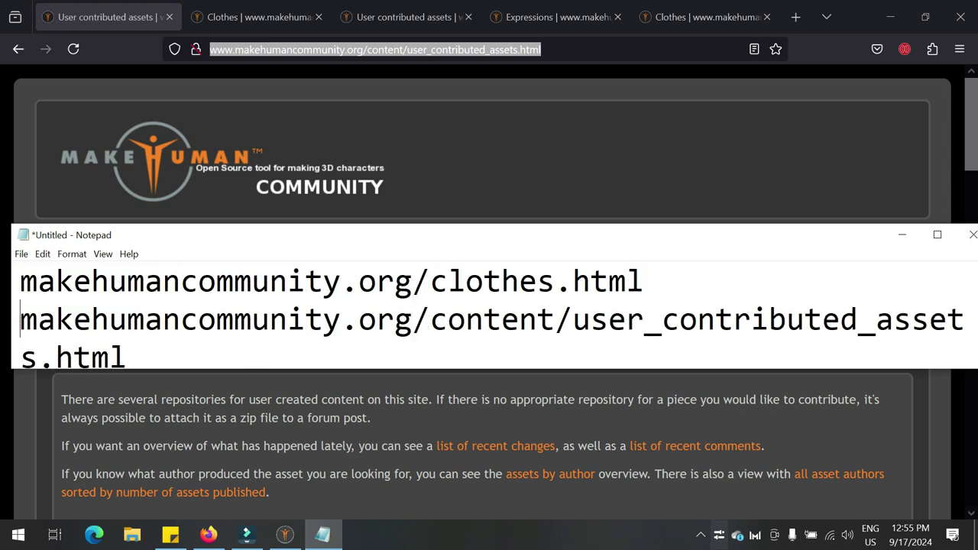
key(ctrl+minus)
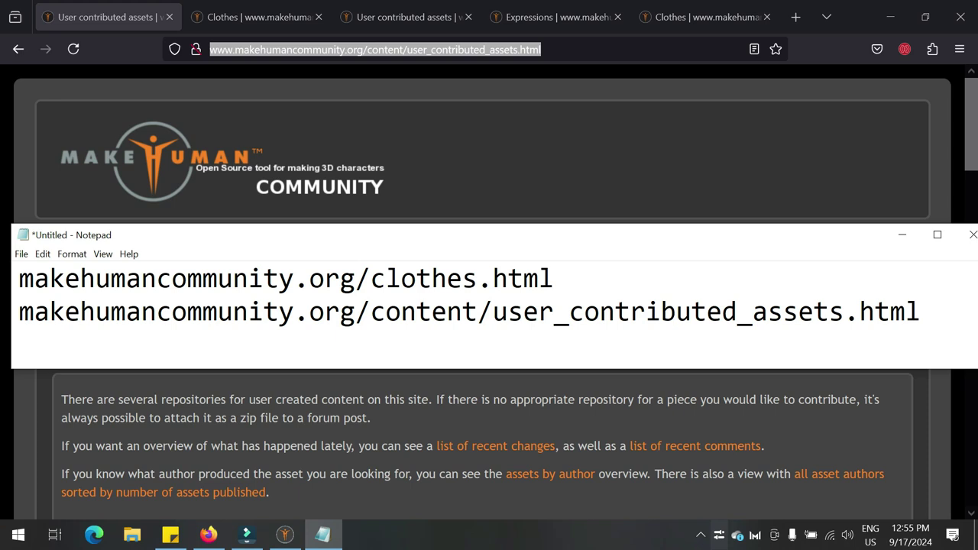
- Move the Notepad window down to just above the taskbar, leaving both addresses readable below the web page
drag(622, 236, 587, 406)
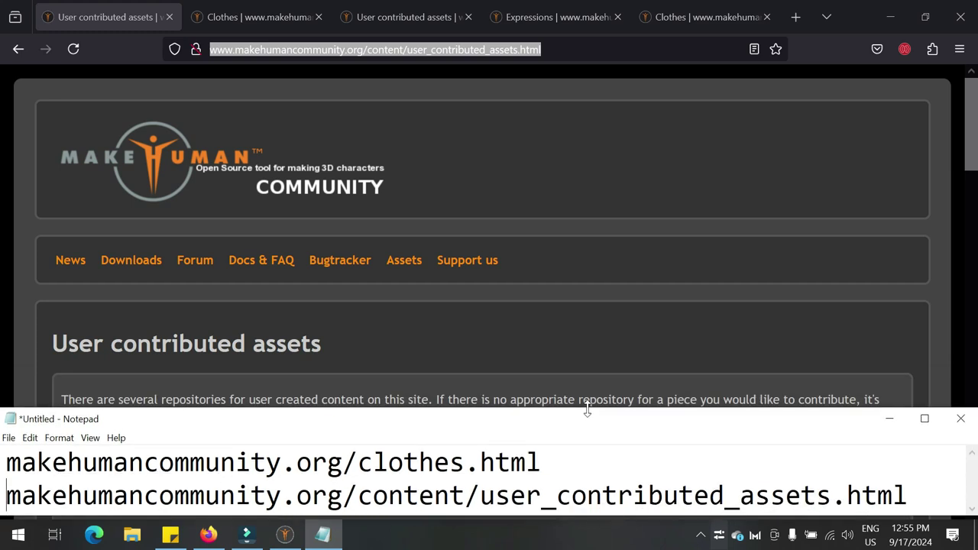
right_click(678, 419)
key(Escape)
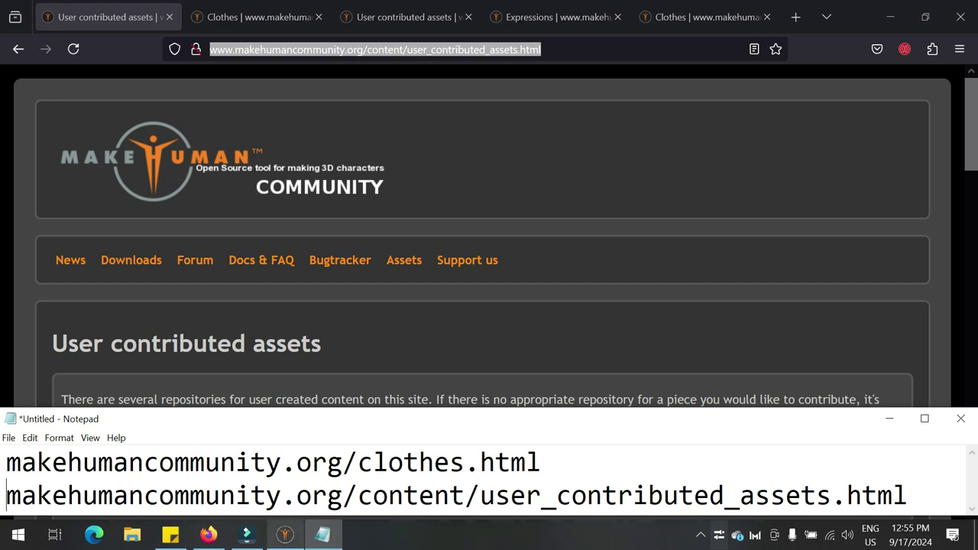
- Switch back to MakeHuman, view the hand up close and look through the gender, face, random and main modelling settings
mouse_move(285, 534)
click(283, 477)
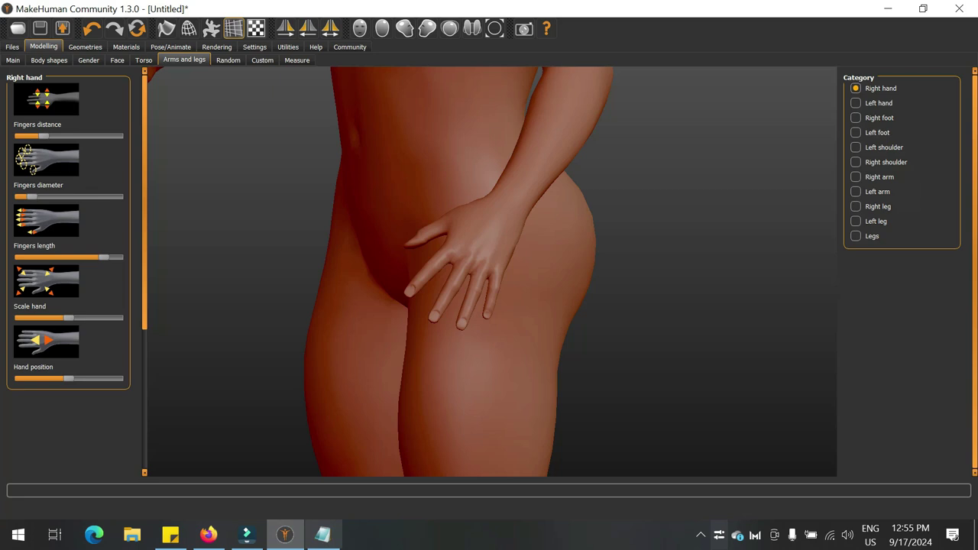
scroll(336, 264, up, 5)
scroll(344, 259, up, 1)
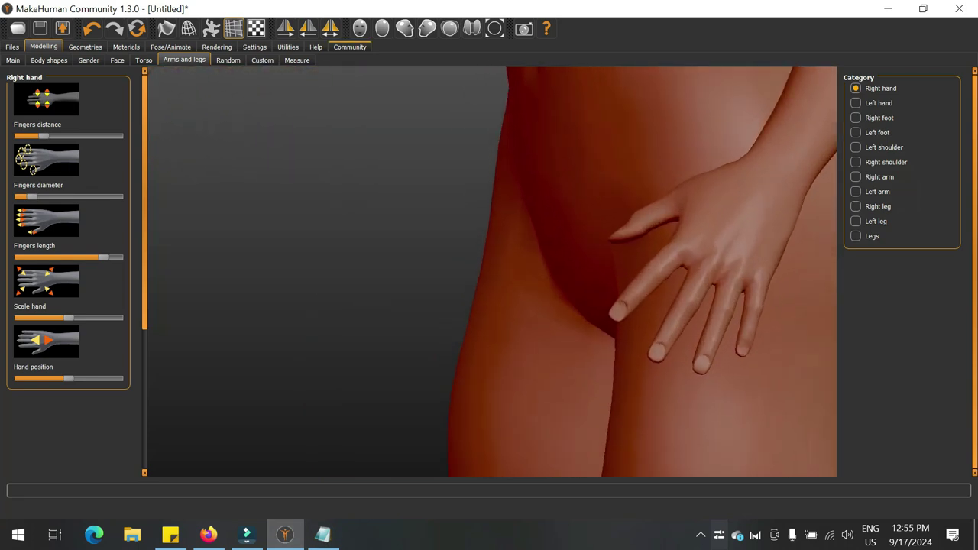
click(89, 59)
click(117, 60)
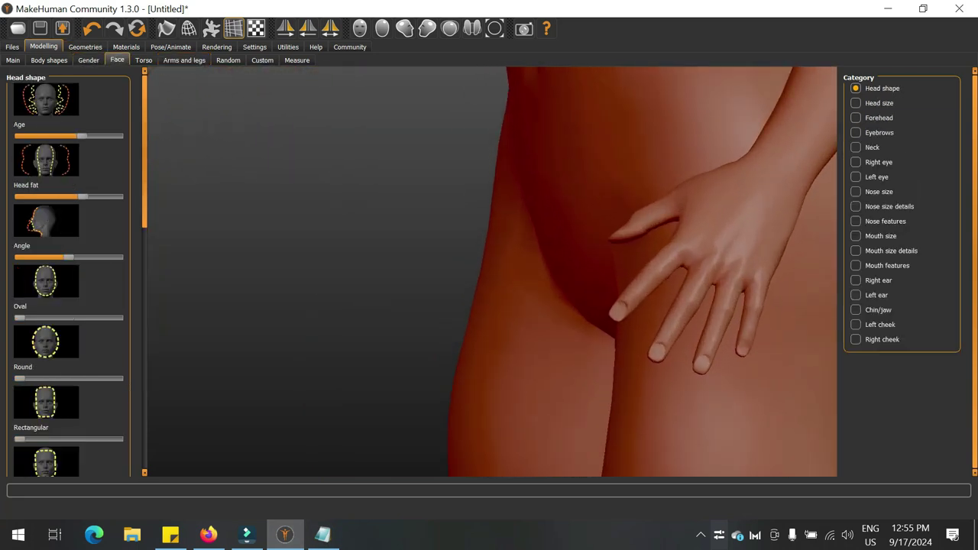
click(228, 60)
click(13, 60)
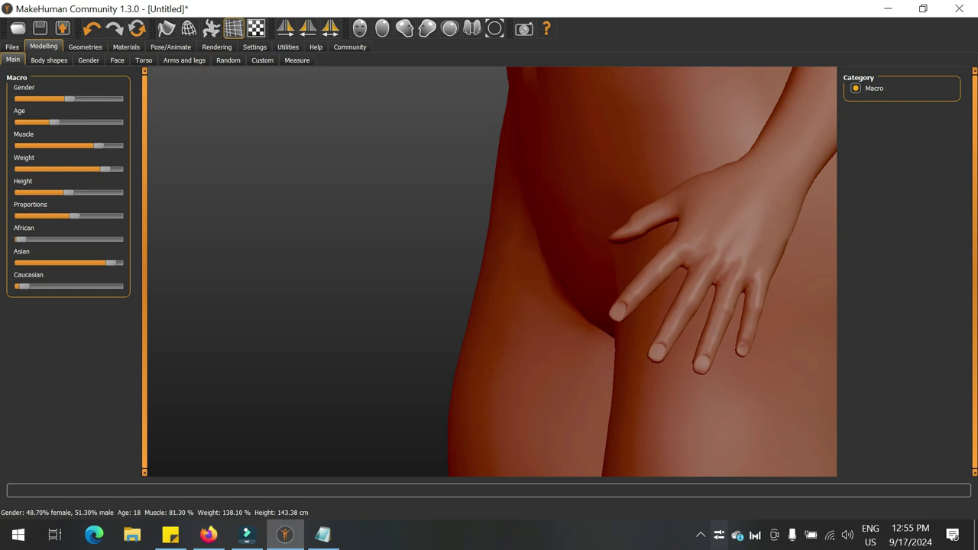
click(246, 534)
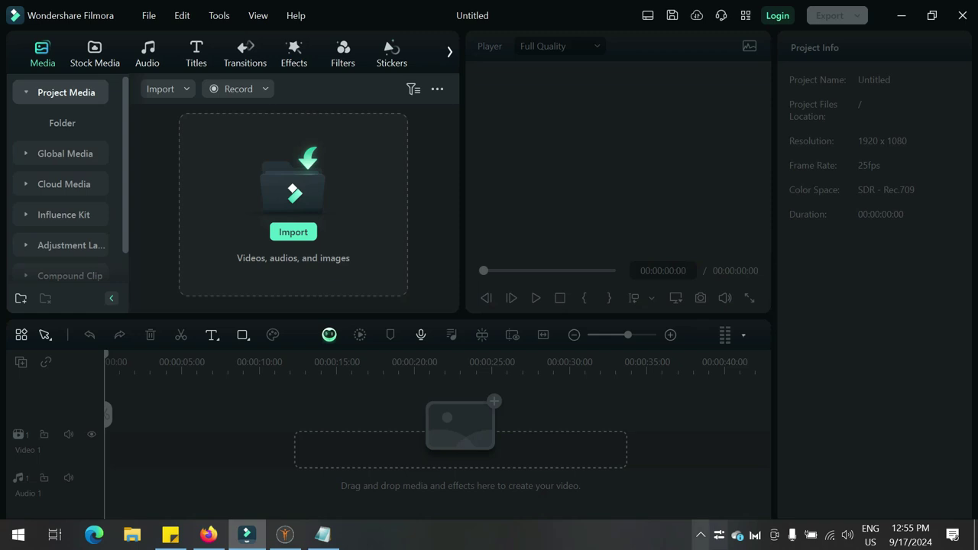
click(700, 534)
right_click(728, 505)
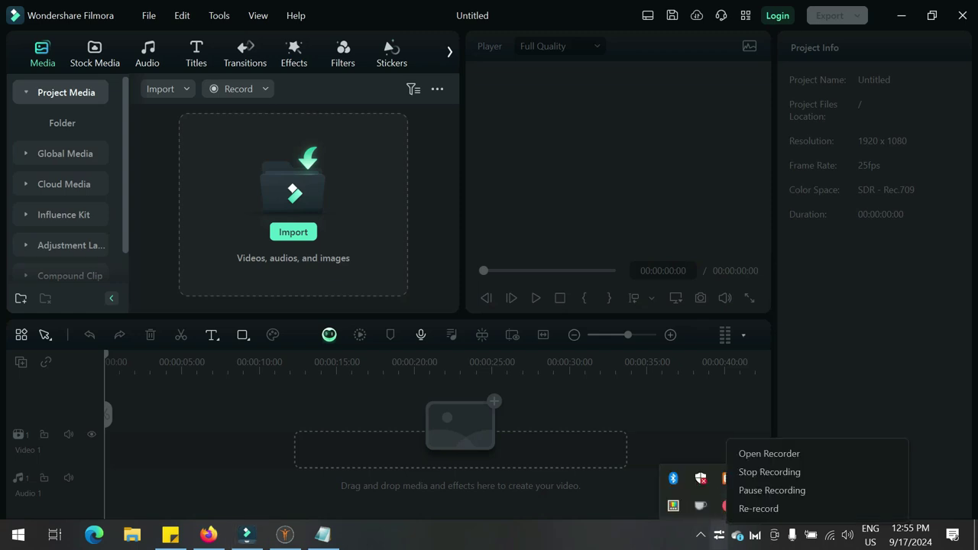
click(769, 488)
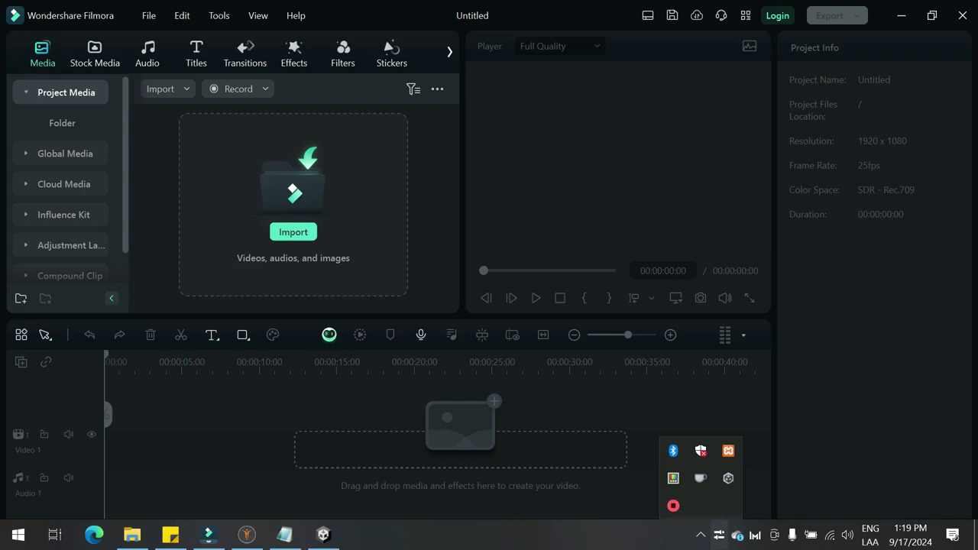
- Get the video editor out of the way, open MakeHuman's pose library and apply the Fight01 pose to the figure
click(905, 15)
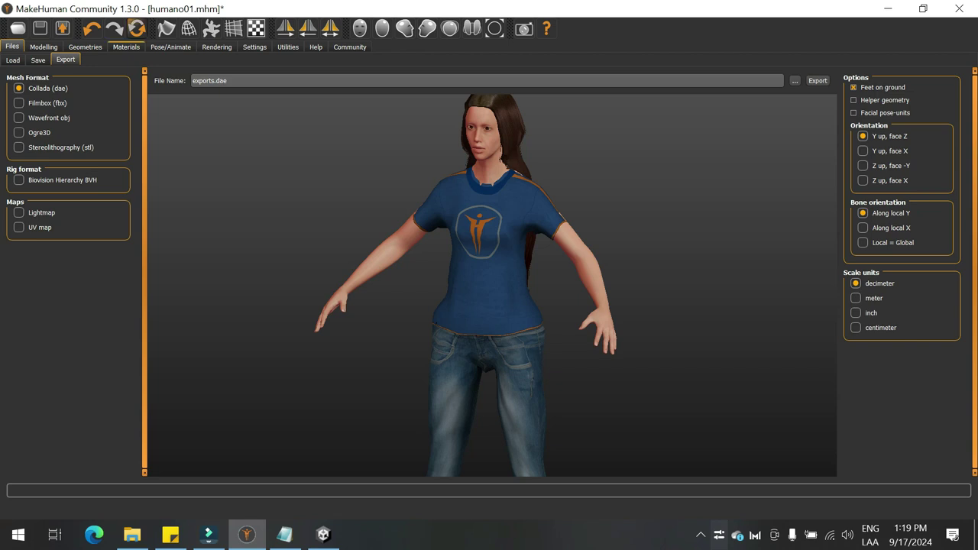
click(171, 47)
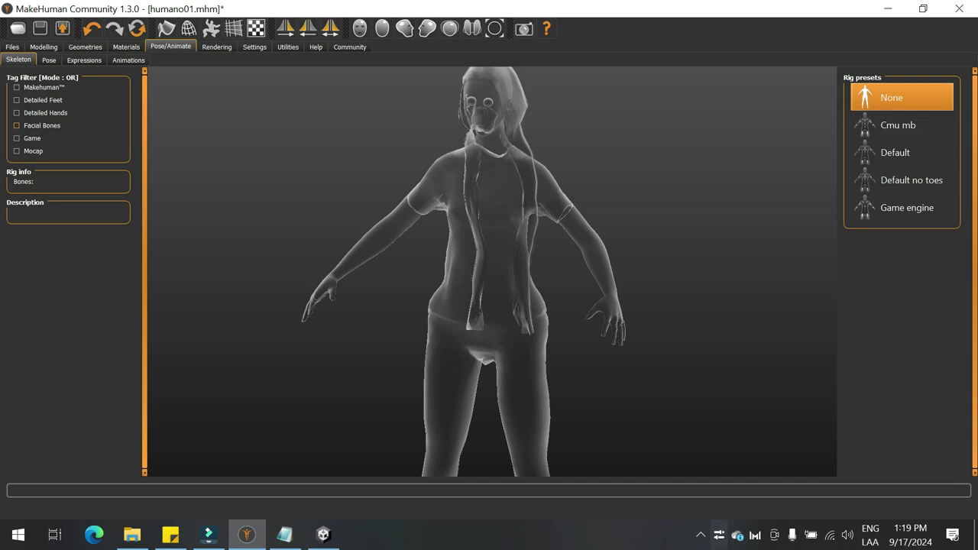
click(84, 61)
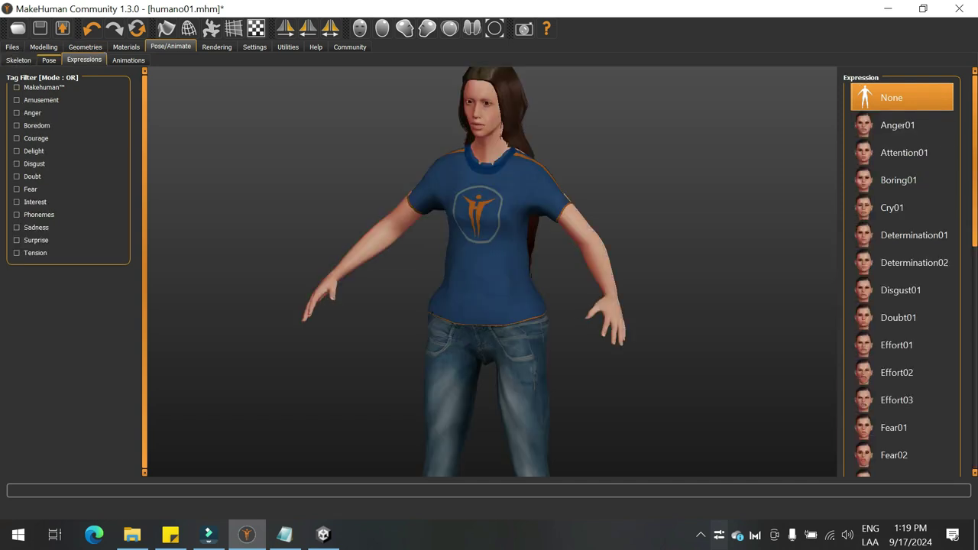
click(48, 61)
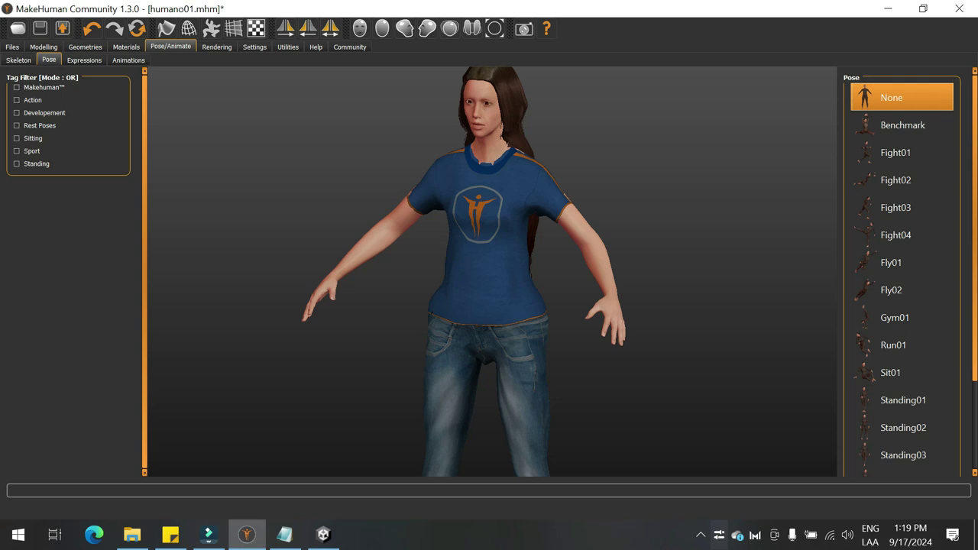
click(896, 153)
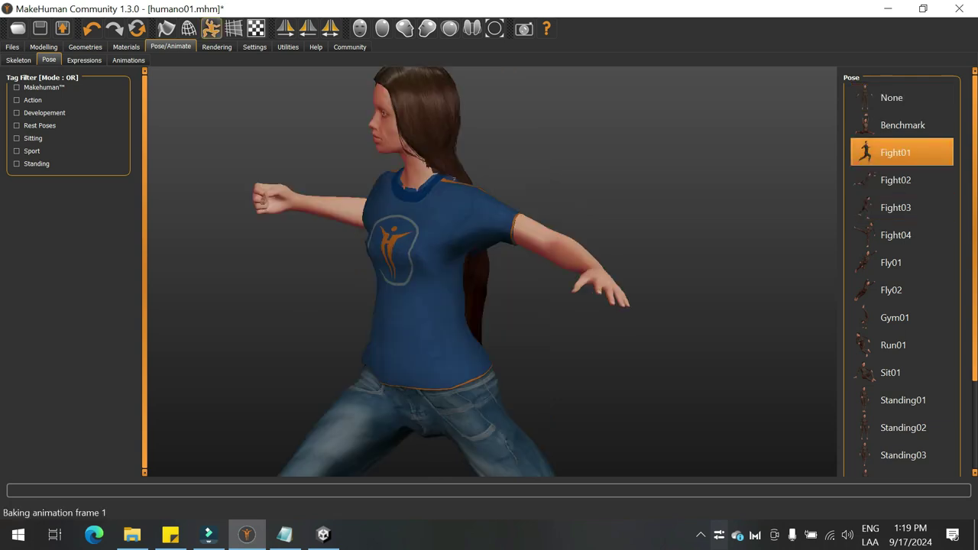
scroll(493, 271, up, 3)
scroll(492, 271, down, 3)
scroll(493, 272, up, 4)
scroll(493, 272, down, 8)
scroll(492, 271, down, 2)
scroll(493, 271, up, 5)
- Try the Fight03, Fly02, Fight04 and Fight02 poses on the figure and return it to Fight01
click(895, 208)
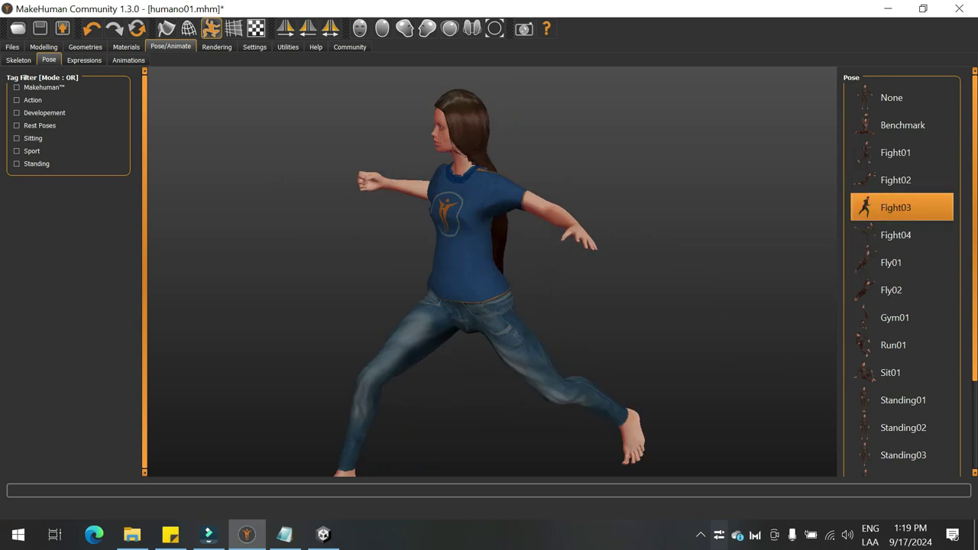
click(891, 290)
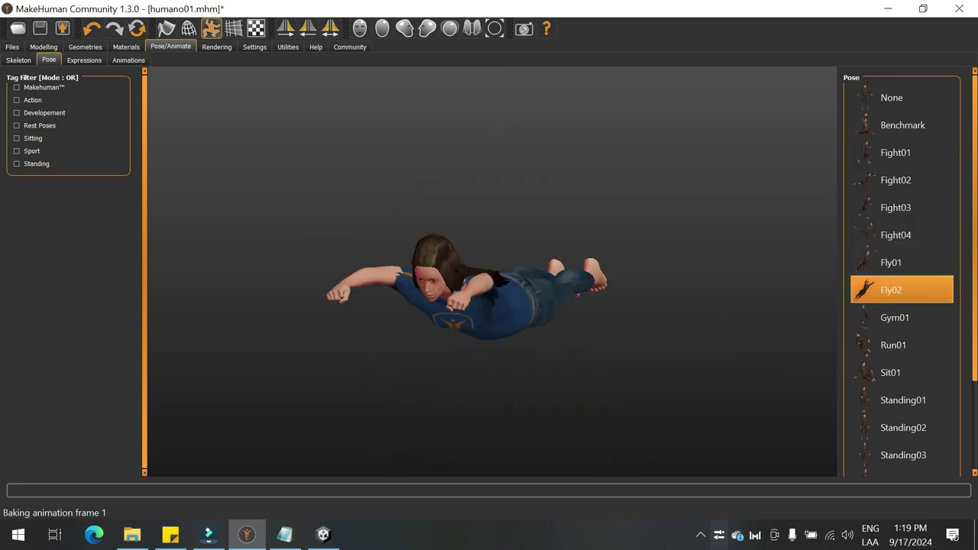
click(896, 235)
click(895, 208)
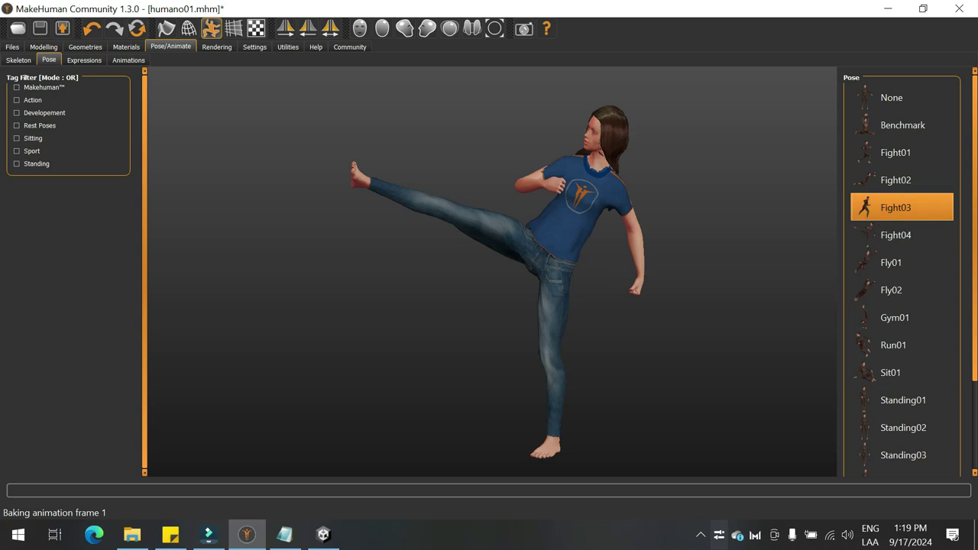
click(896, 180)
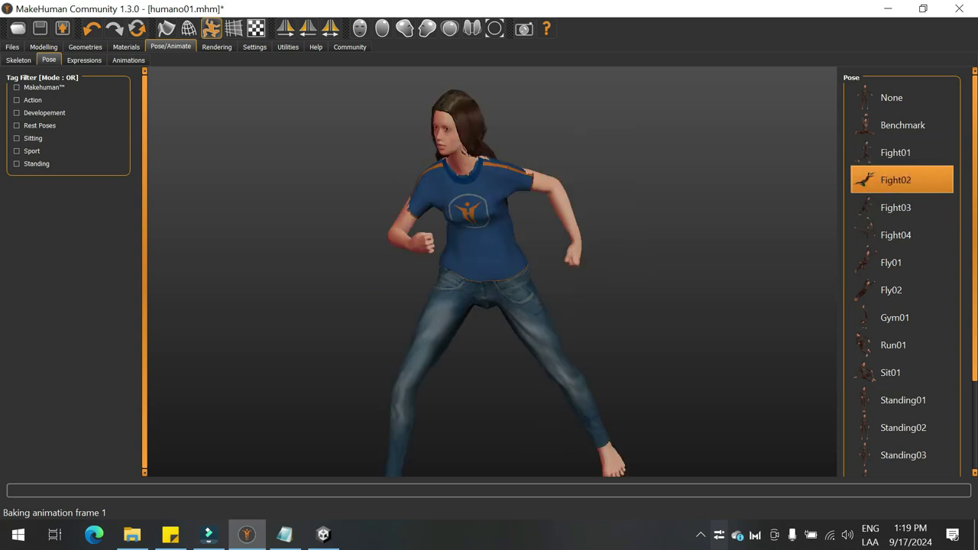
click(895, 153)
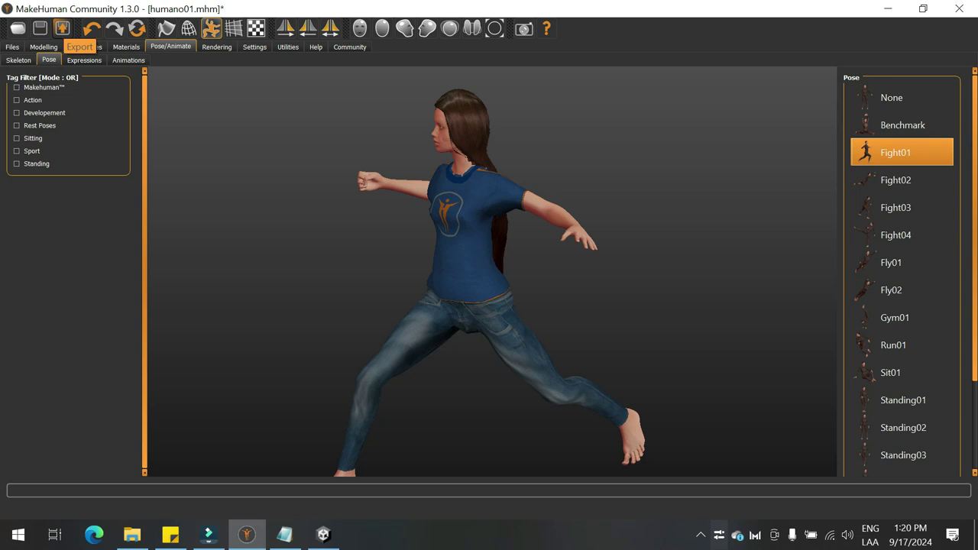
- Export the posed figure in Filmbox (fbx) format with the file name humano01
click(63, 29)
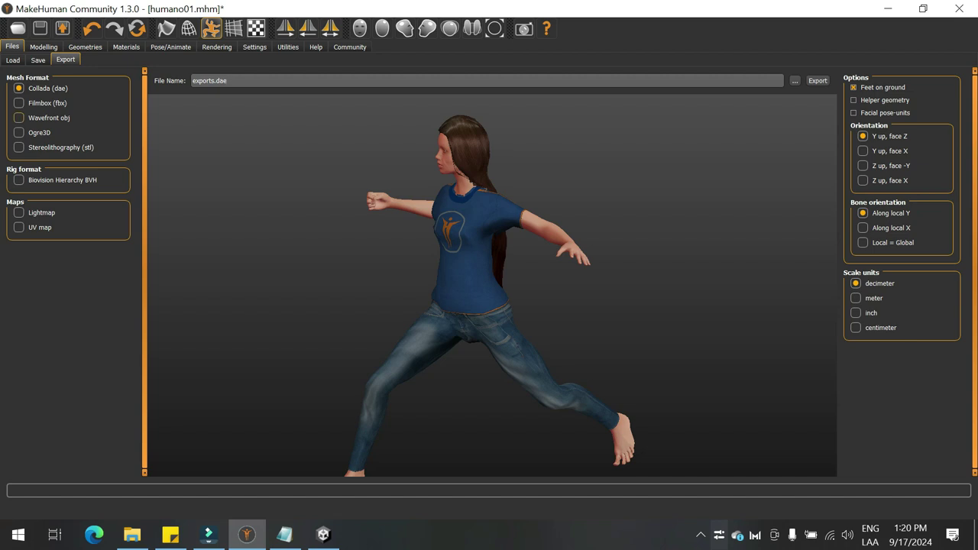
click(19, 103)
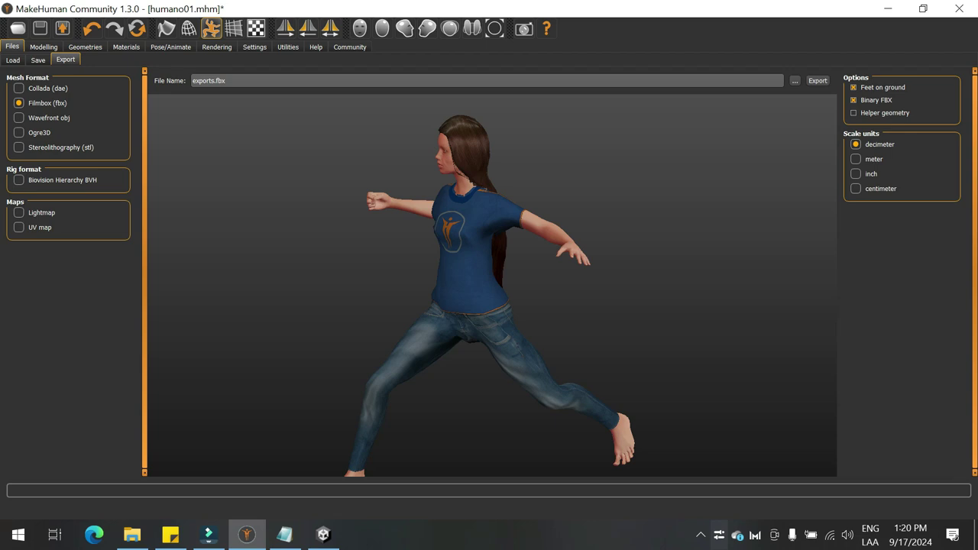
key(BackSpace)
key(BackSpace)
key(BackSpace)
key(BackSpace)
key(BackSpace)
key(BackSpace)
key(BackSpace)
text(humano01)
click(817, 81)
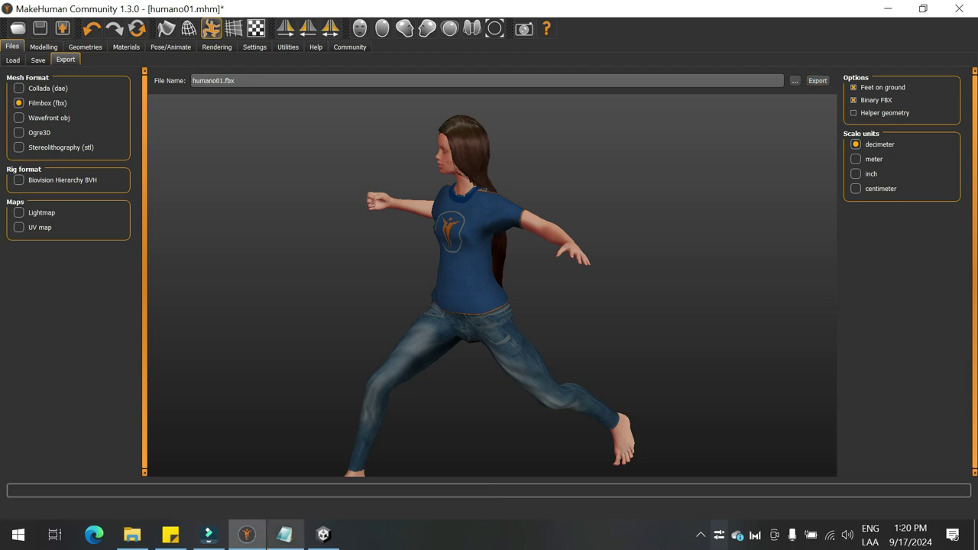
- Look through the Downloads folder in File Explorer for the exported humano01 model, the older exports.dae and the textures folder
click(132, 534)
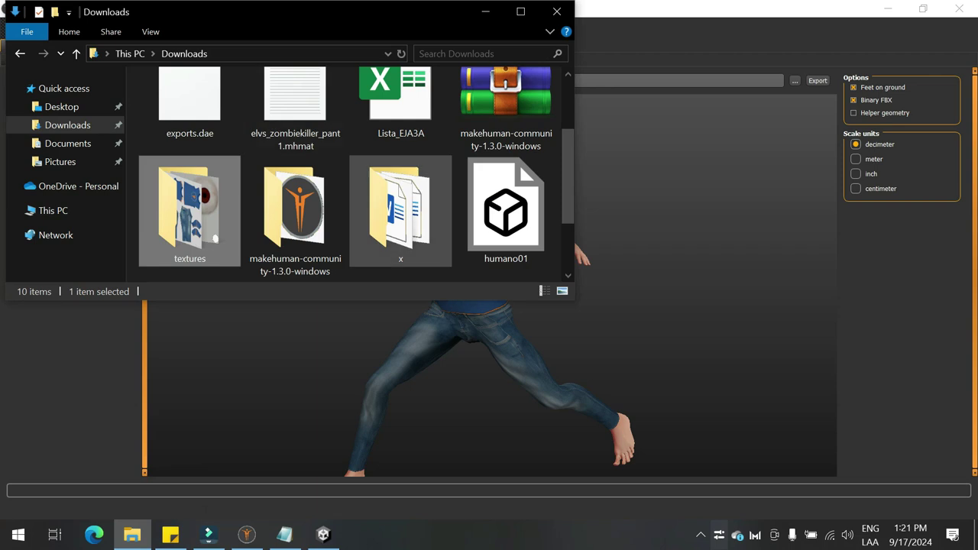
scroll(348, 176, up, 2)
click(189, 147)
scroll(401, 164, down, 3)
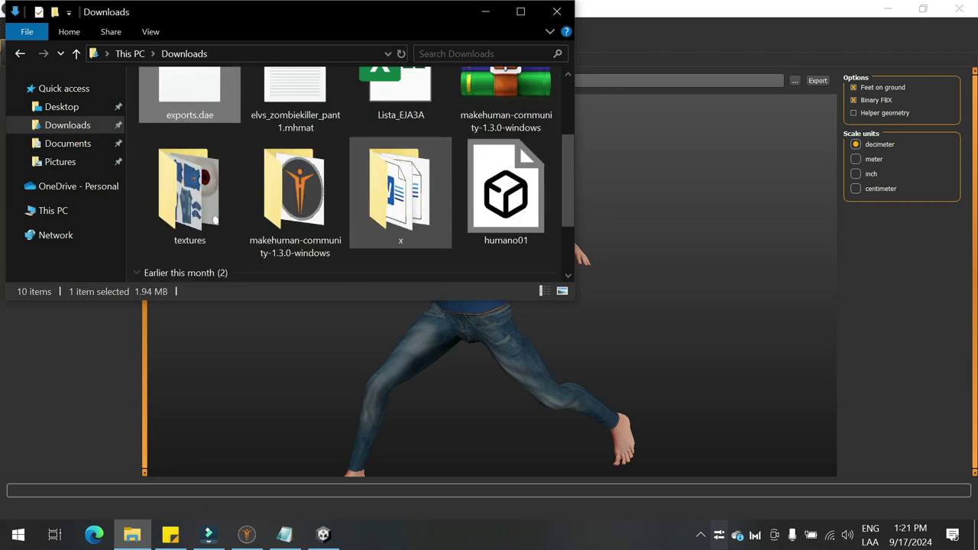
scroll(501, 145, up, 1)
click(505, 126)
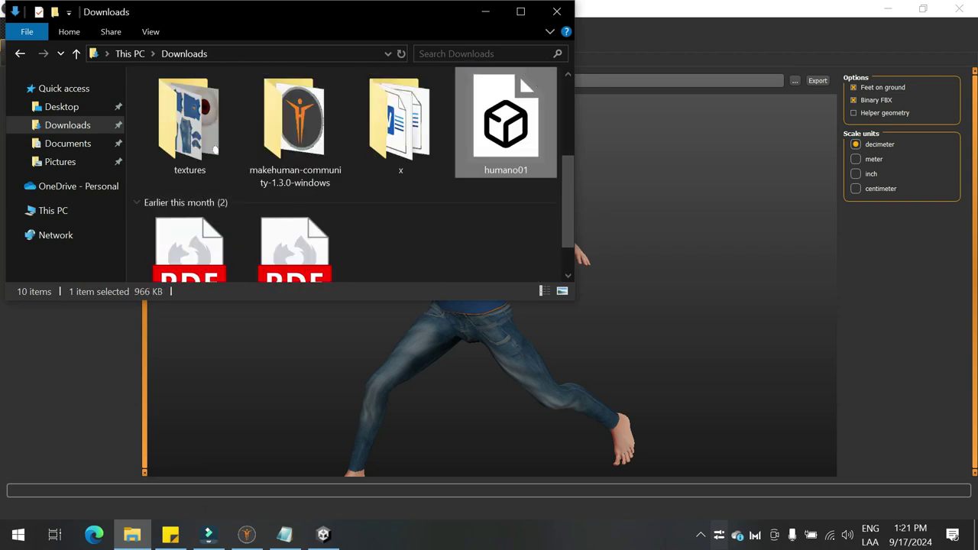
scroll(505, 122, up, 2)
scroll(505, 153, down, 1)
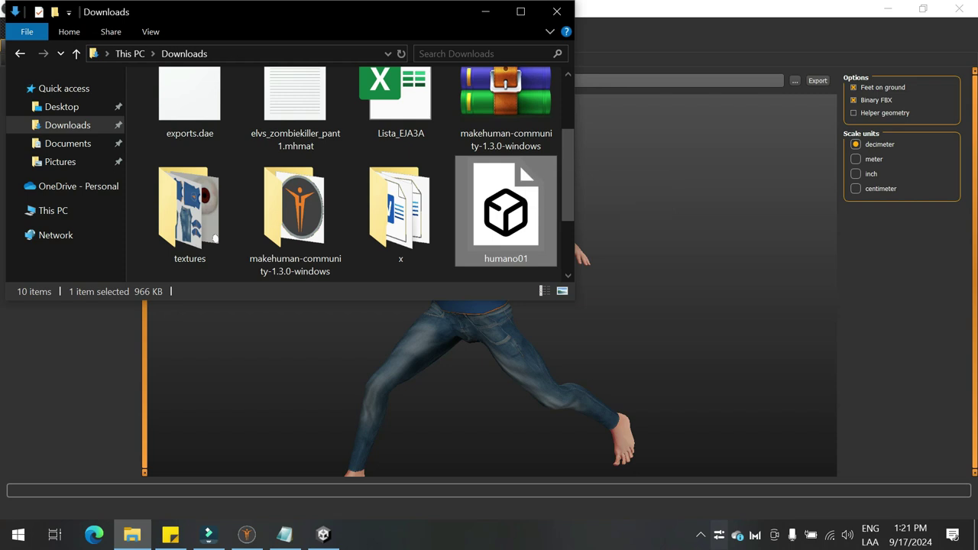
- Switch to Unity and delete the old exports model and the textures folder from Assets/humans
click(323, 535)
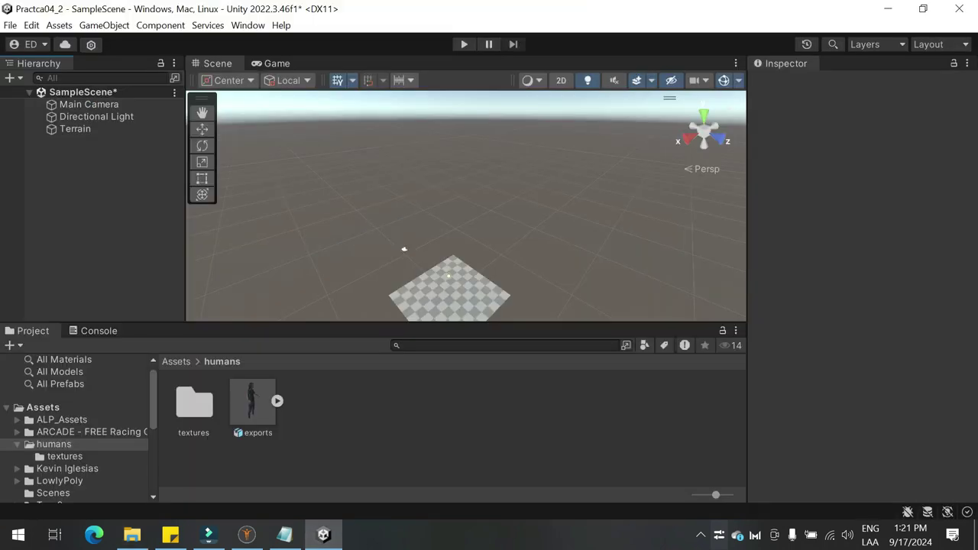
scroll(449, 282, down, 2)
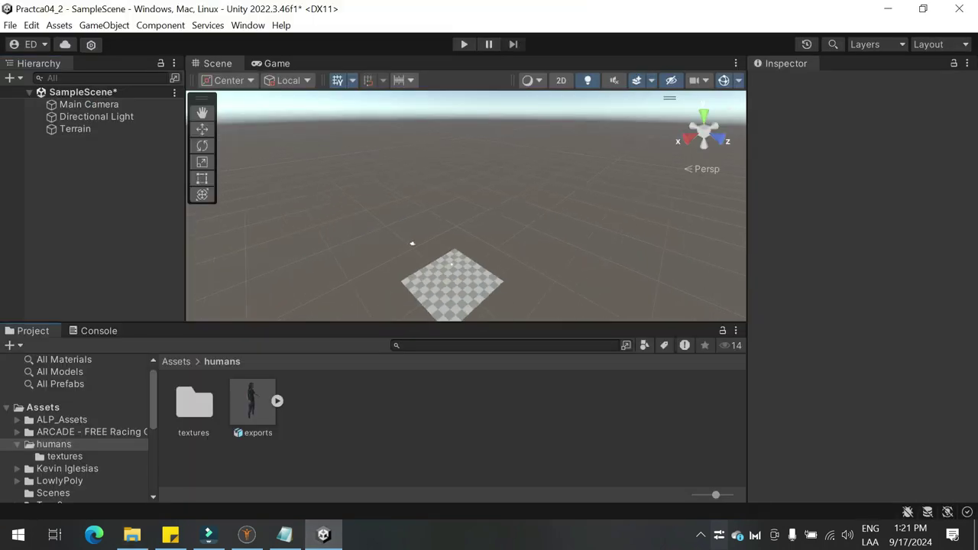
click(53, 444)
click(398, 435)
click(253, 401)
key(Delete)
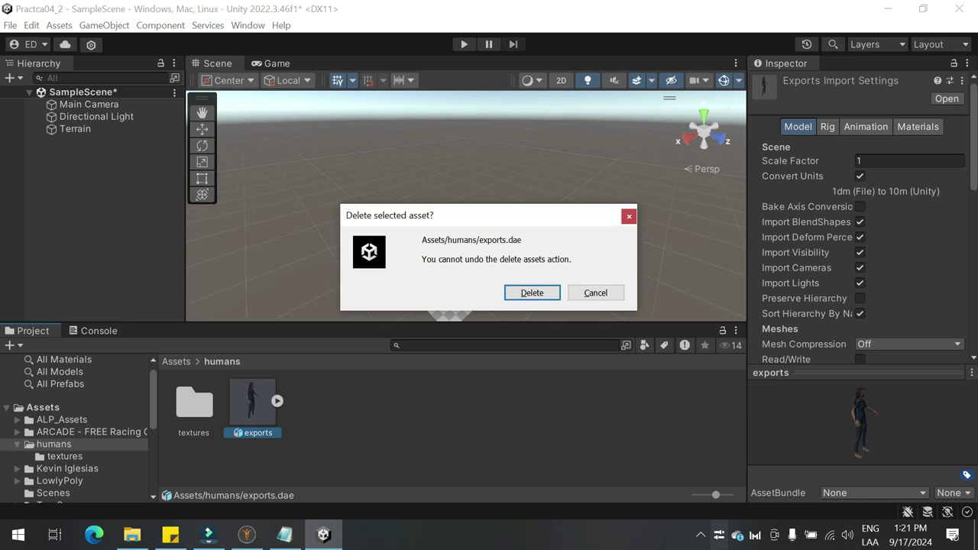
key(Return)
click(194, 404)
key(Delete)
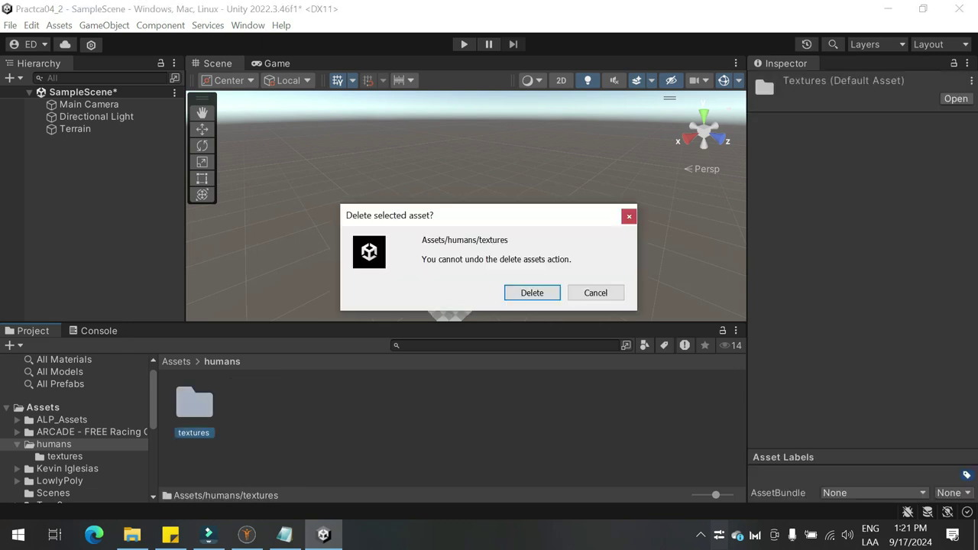
key(Return)
- Copy the humano01 model from Downloads into Assets/humans and place it in the scene over the terrain
middle_drag(451, 279, 441, 191)
scroll(486, 187, up, 10)
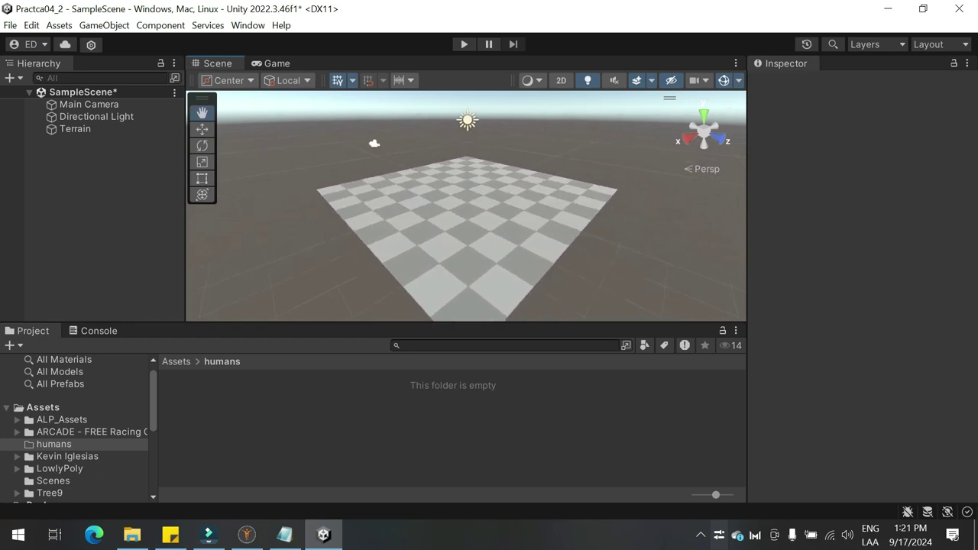
scroll(440, 191, up, 4)
key(alt+Tab)
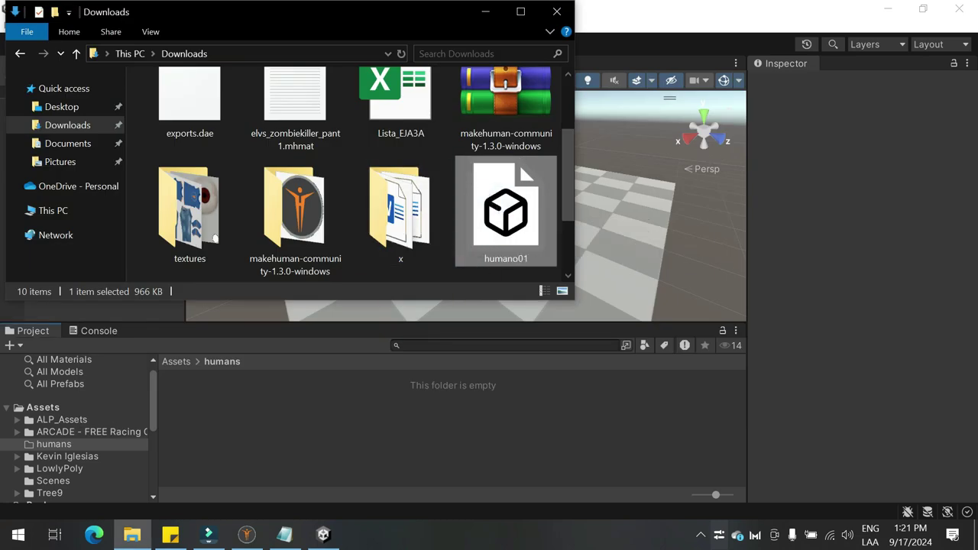
key(alt+Tab)
drag(194, 403, 429, 166)
scroll(429, 166, down, 5)
scroll(429, 166, down, 2)
middle_drag(430, 166, 414, 260)
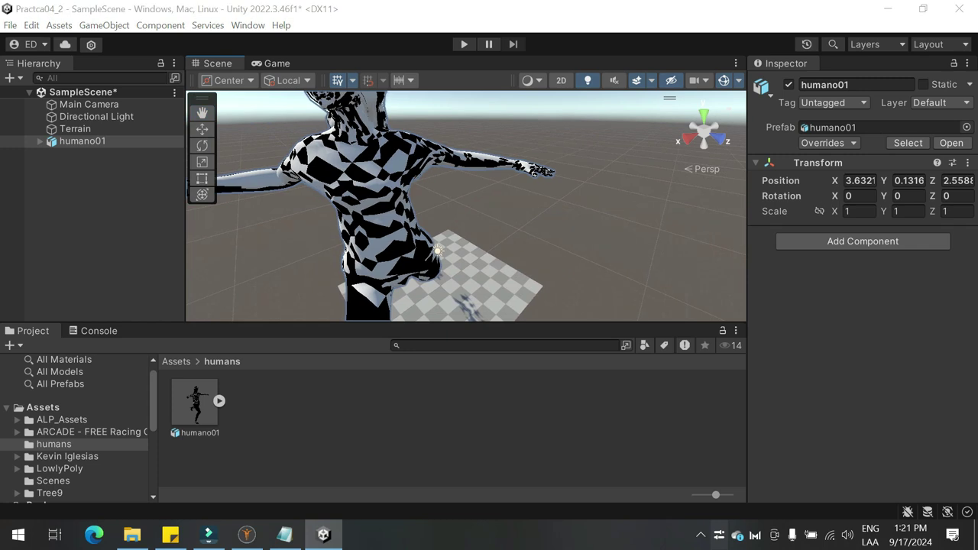
- Import the textures folder from Downloads into Assets/humans and fix the normal map settings of the two female_casualsuit textures
key(alt+Tab)
click(216, 240)
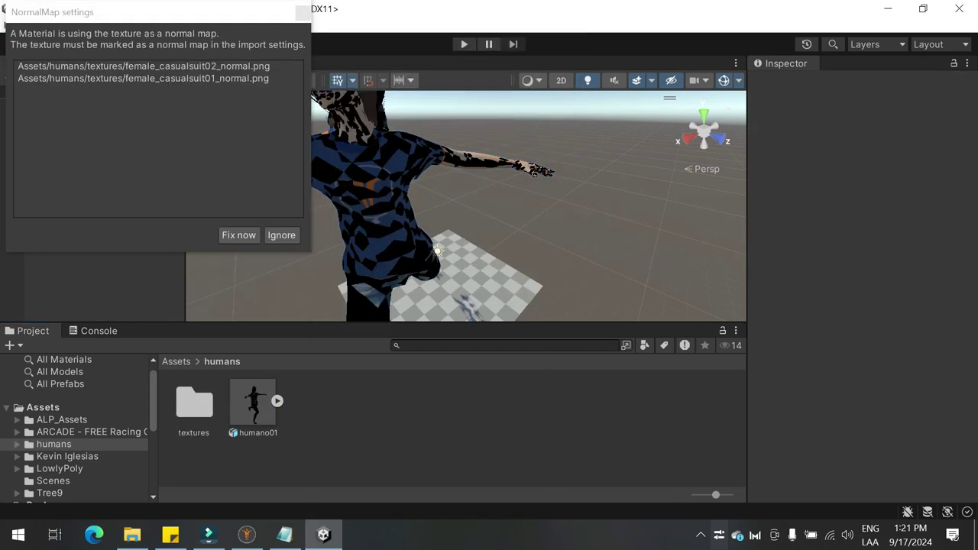
double_click(194, 403)
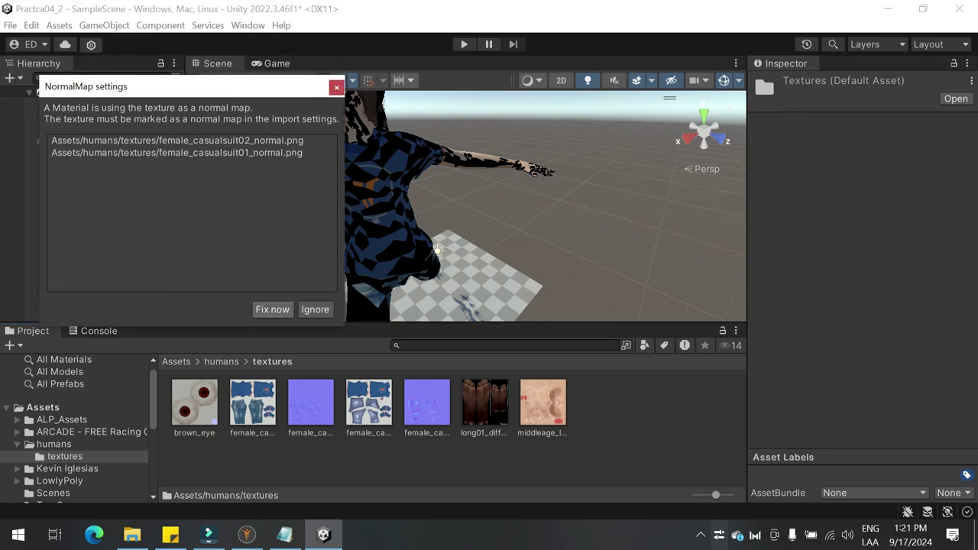
click(272, 310)
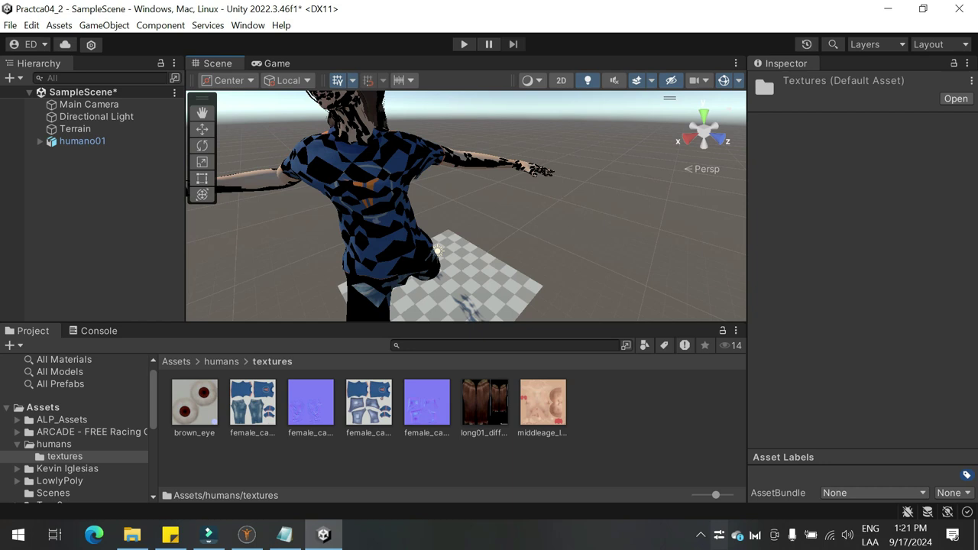
- Delete the imported humano01 model and its textures folder from Assets/humans
scroll(437, 250, down, 5)
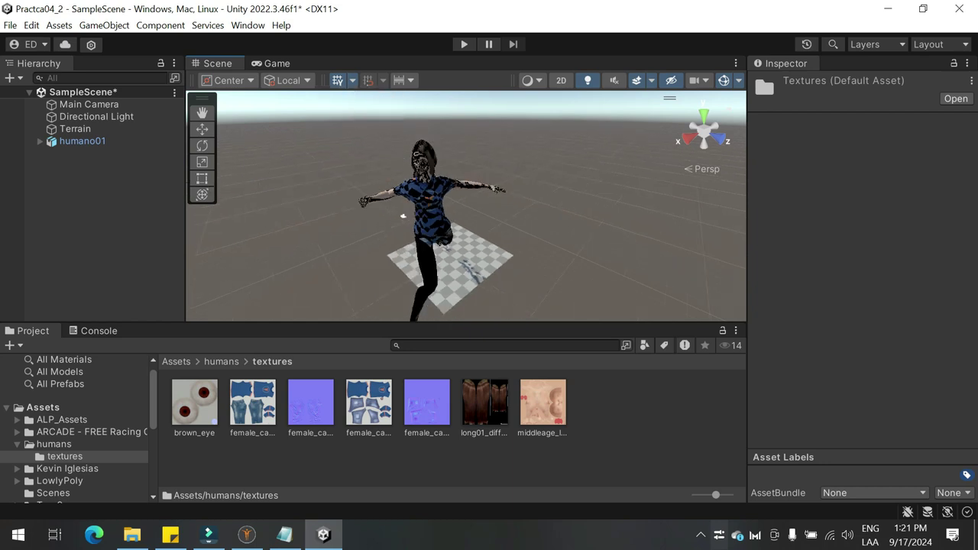
click(54, 443)
click(253, 405)
key(Delete)
key(Return)
click(194, 403)
key(Delete)
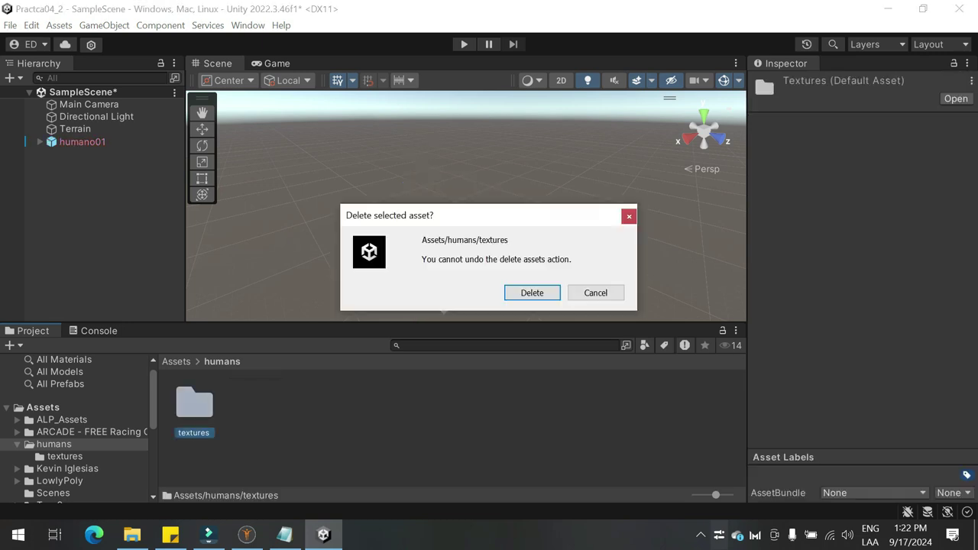
key(Return)
- Switch to MakeHuman and export humano01 in Collada (dae) format with inch as the scale unit
key(alt+Tab)
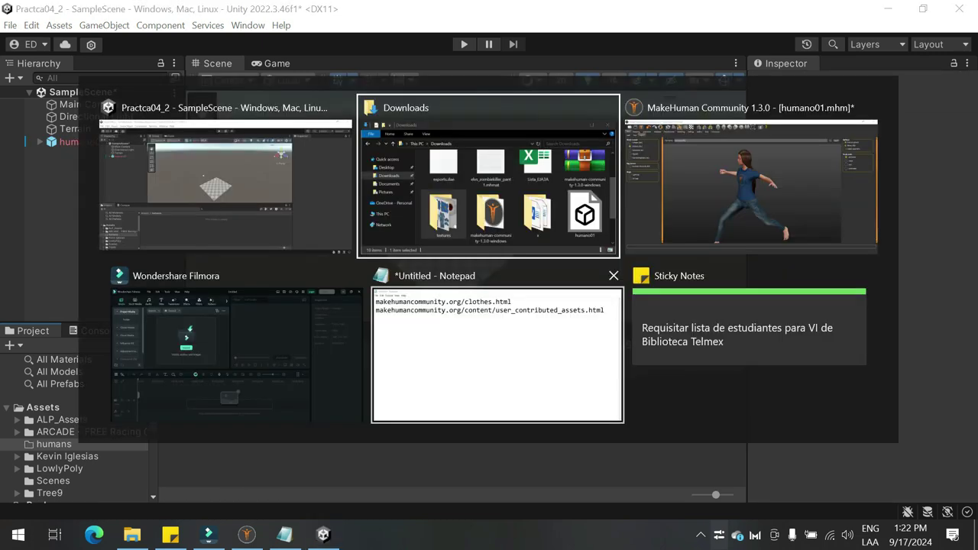
click(246, 534)
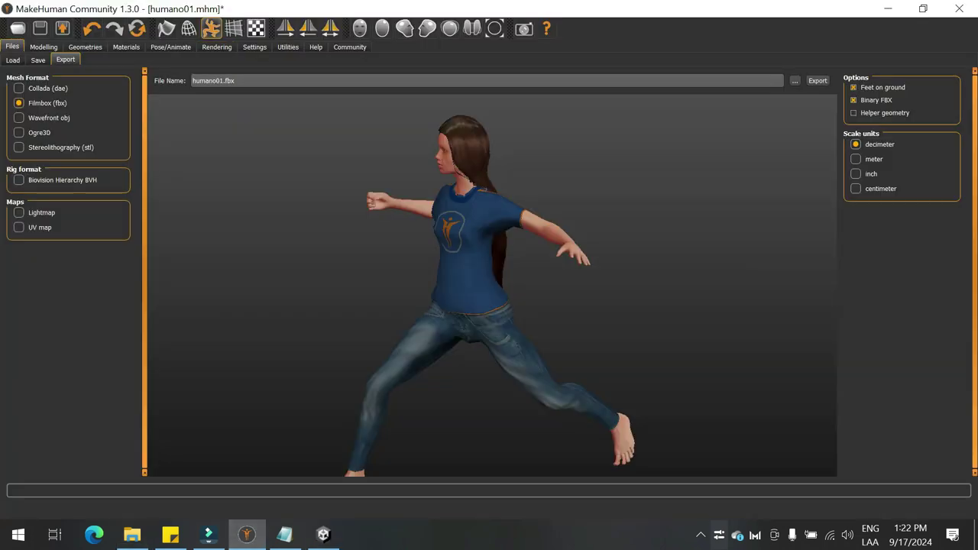
click(19, 89)
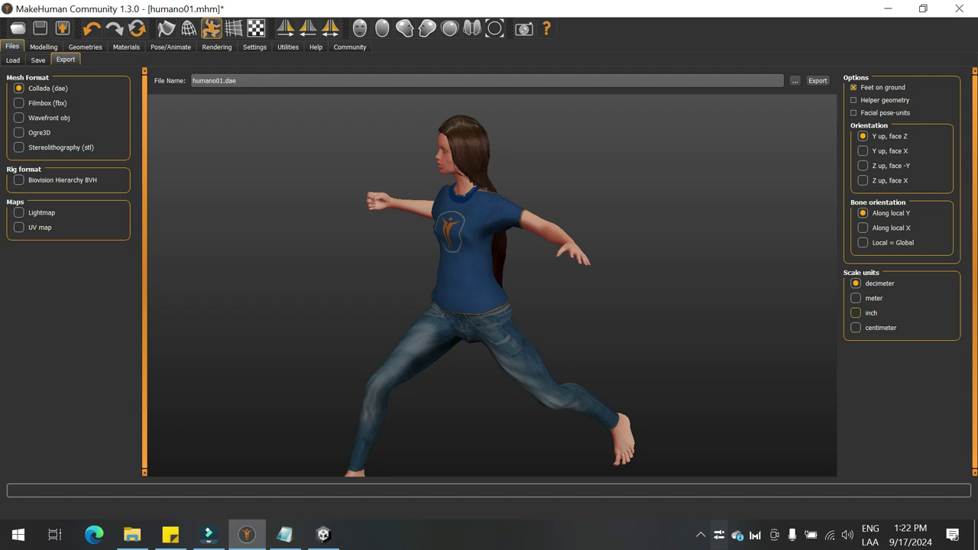
click(855, 312)
click(817, 81)
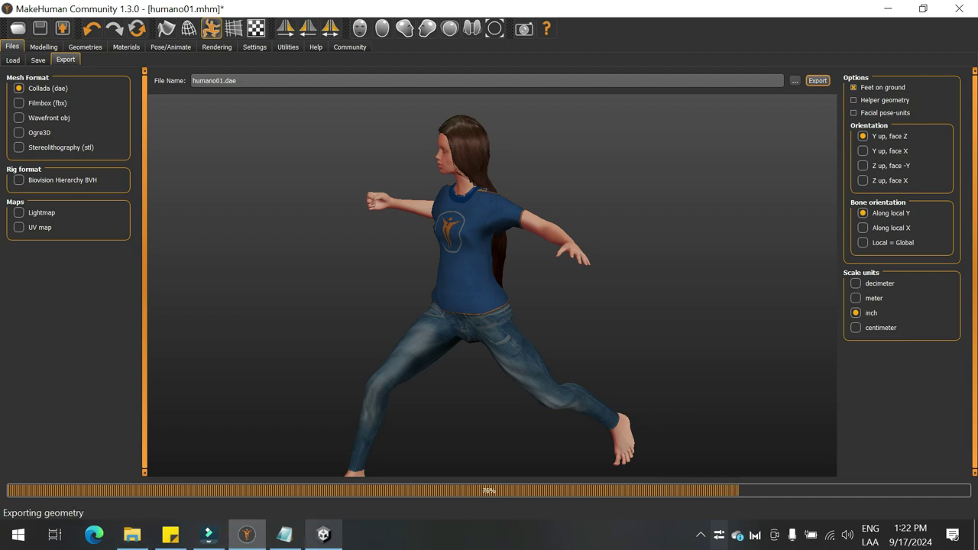
- Arrange the Unity and MakeHuman windows side by side
click(323, 534)
key(super+Right)
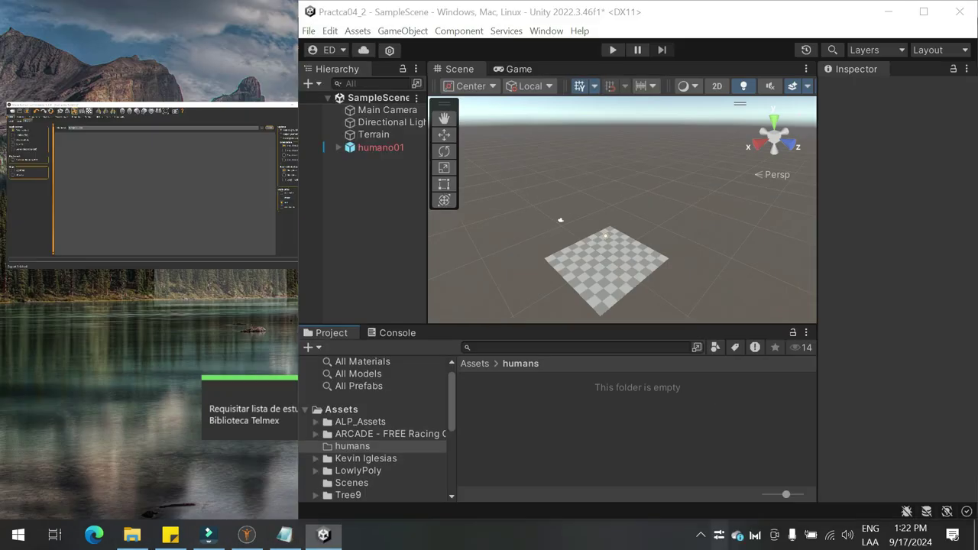
click(78, 166)
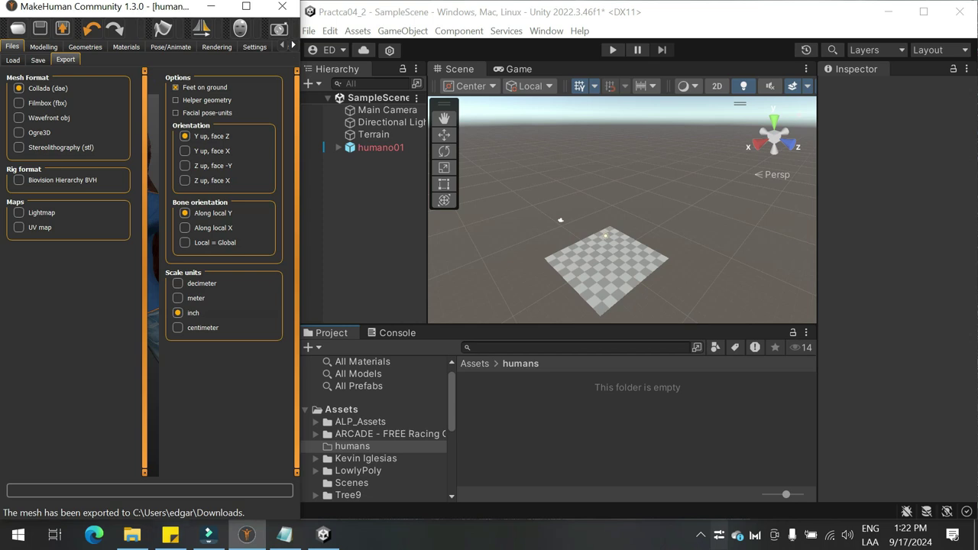
- Place the Downloads folder window beside Unity and import exports.dae from it into Assets/humans
click(133, 534)
key(super+Left)
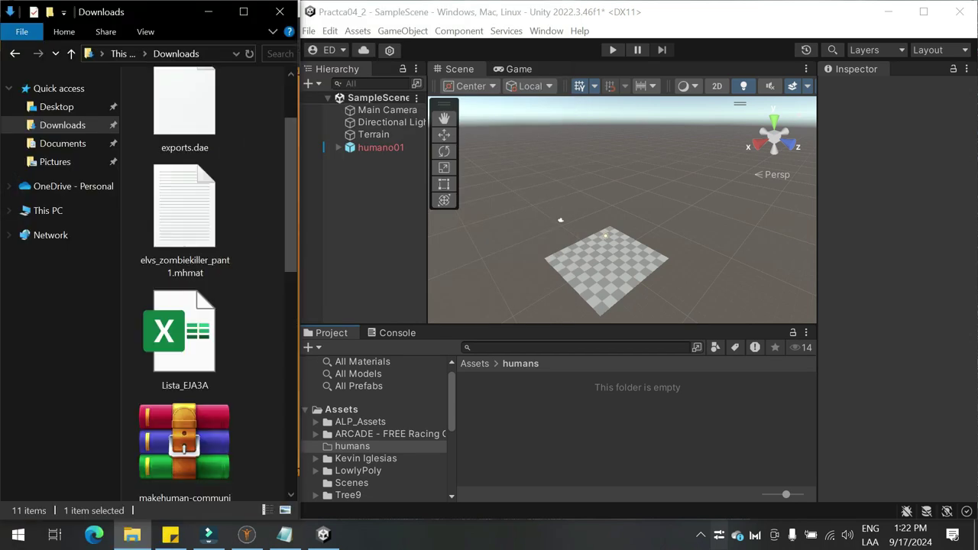
key(alt+Tab)
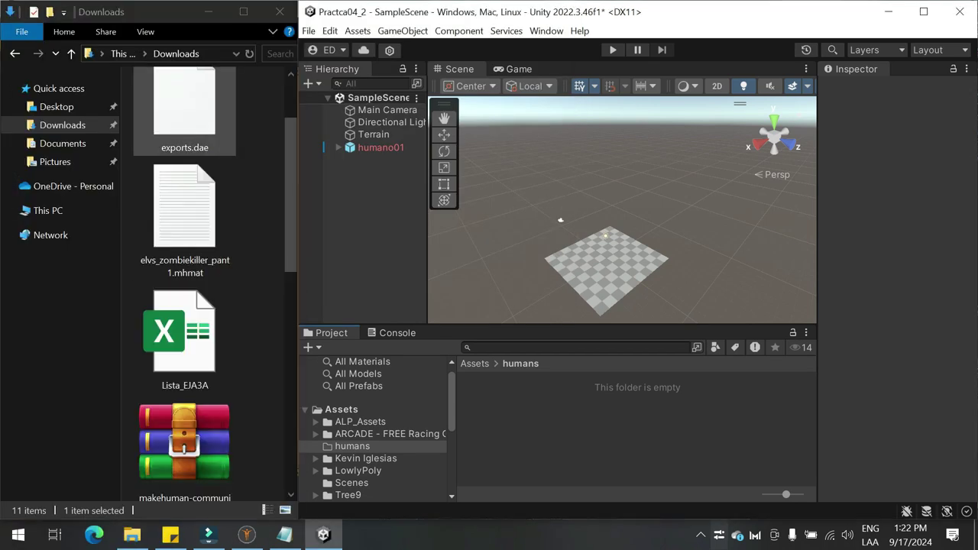
scroll(203, 283, up, 1)
scroll(184, 282, down, 10)
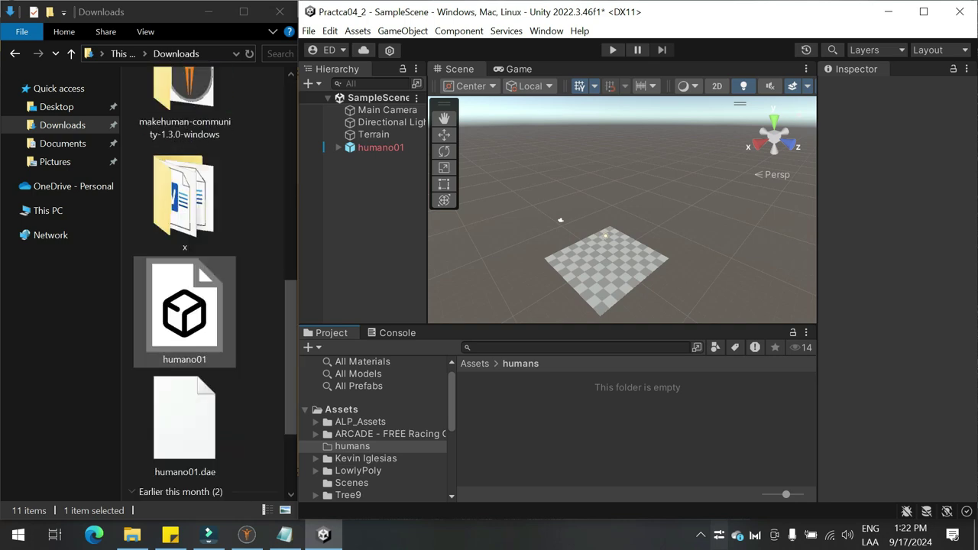
scroll(184, 314, up, 10)
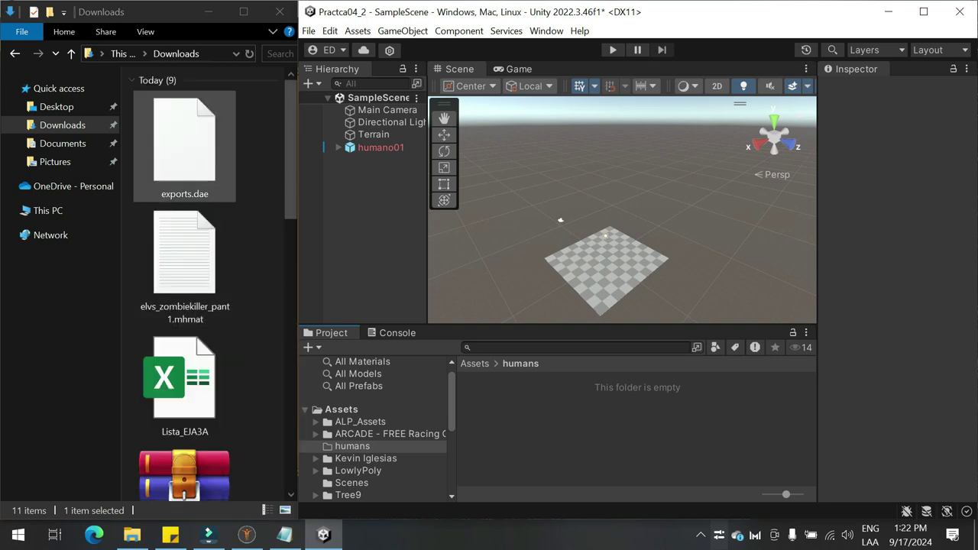
click(185, 145)
drag(184, 145, 558, 420)
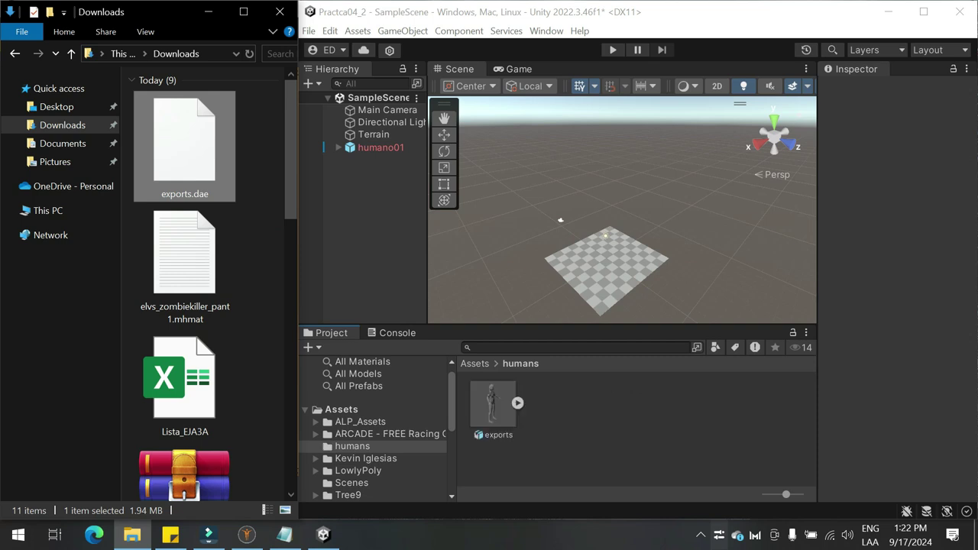
- Import humano01.dae from the Downloads folder into Assets/humans
scroll(185, 313, down, 12)
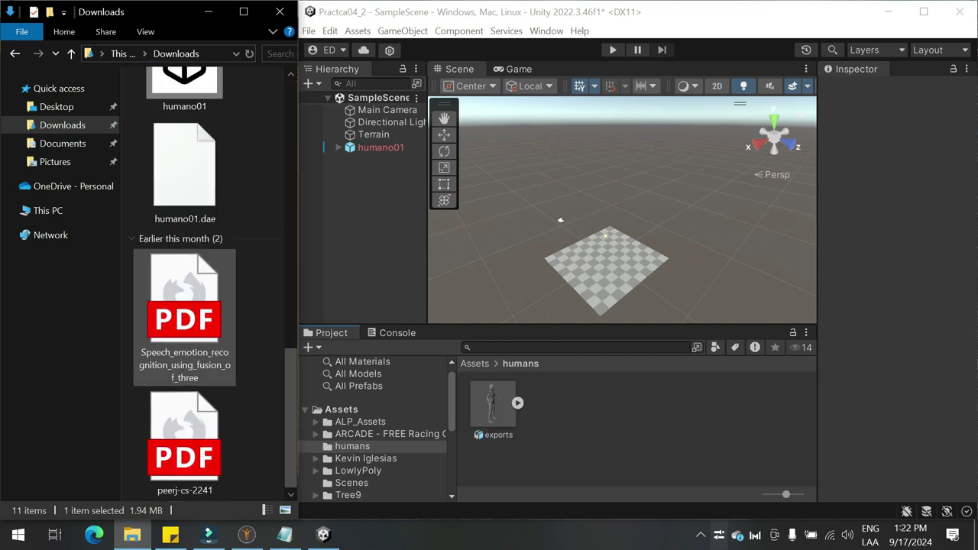
scroll(184, 282, up, 6)
scroll(185, 283, down, 6)
drag(184, 172, 352, 260)
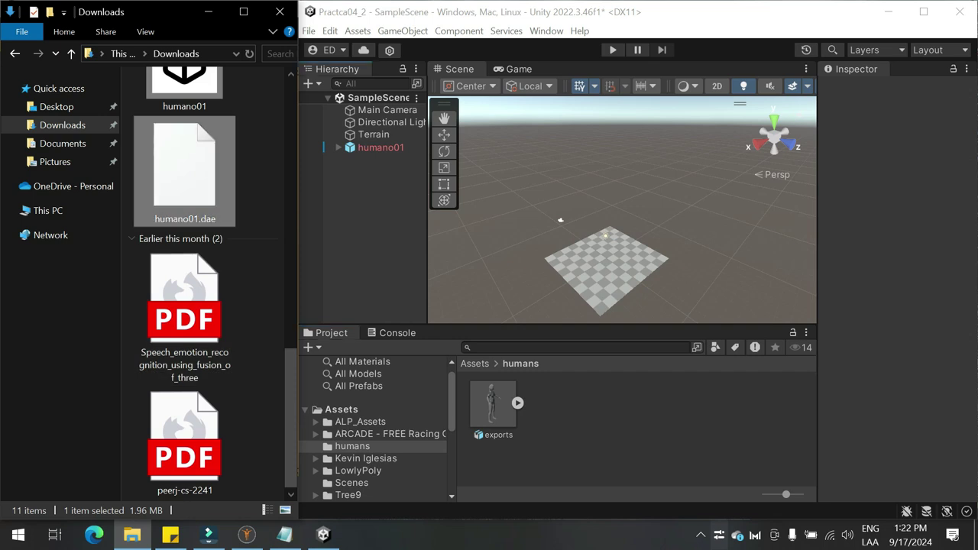
- Place the imported humano01 model from Assets/humans in the scene near the terrain
drag(551, 402, 570, 219)
scroll(569, 219, down, 6)
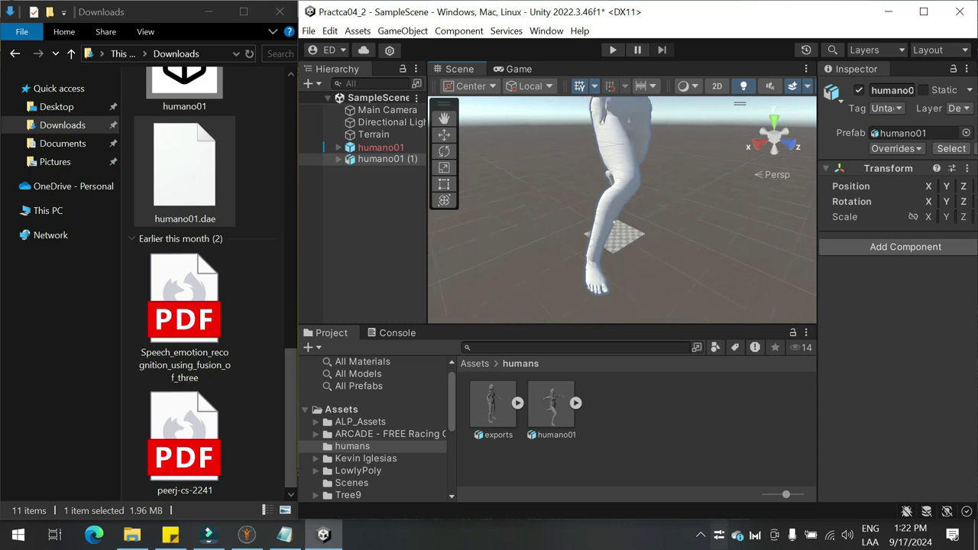
scroll(581, 210, down, 3)
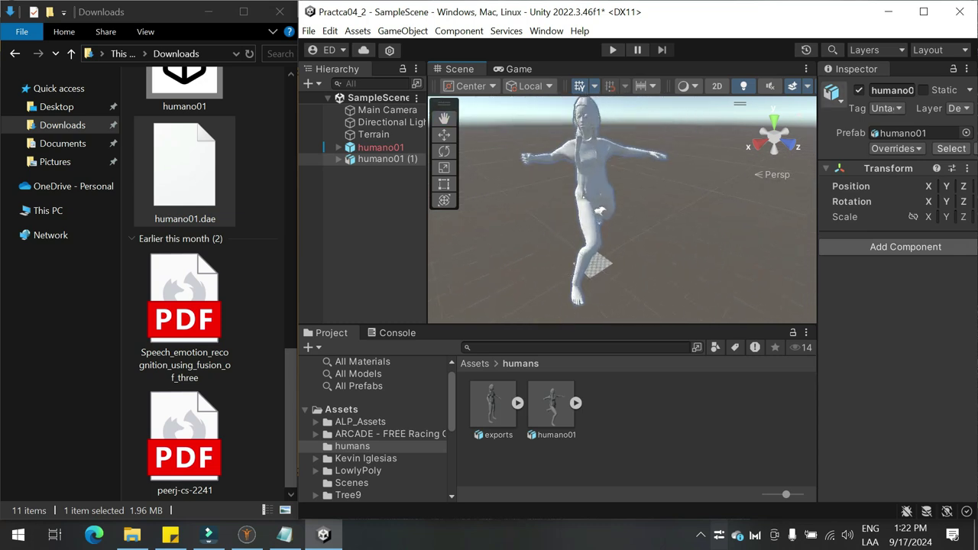
- Widen the Inspector and set the new humano01 instance's scale to 0.1 on X, Y and Z
drag(817, 229, 681, 229)
click(833, 186)
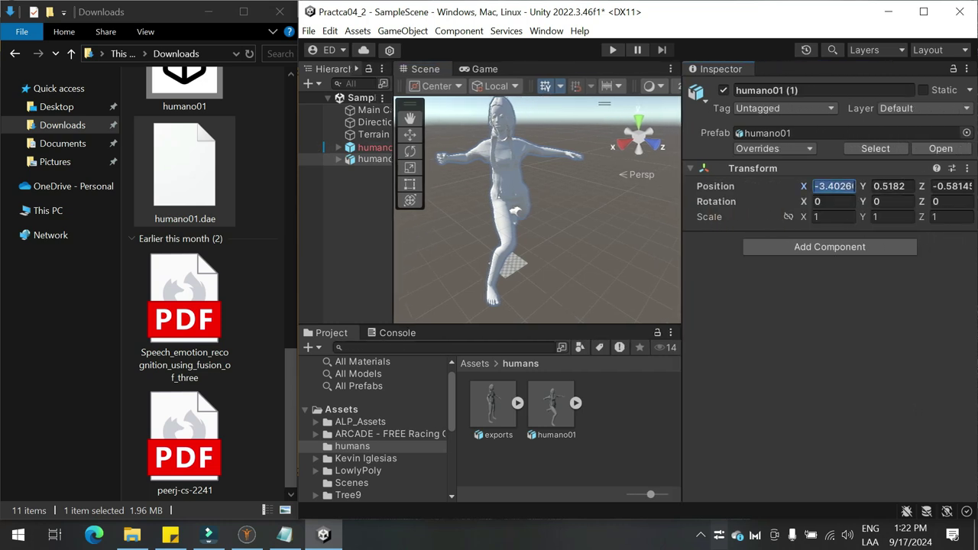
click(833, 217)
text(0.1)
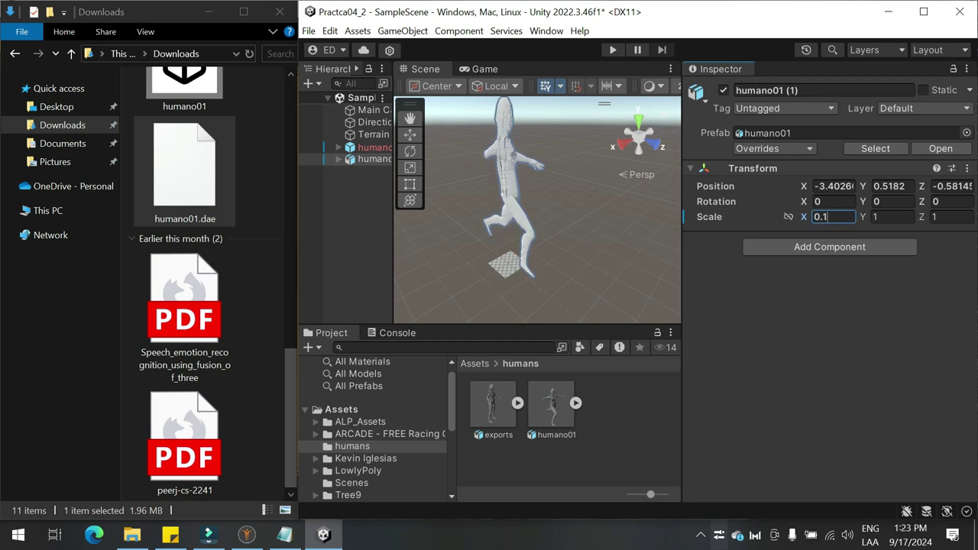
key(Tab)
text(0)
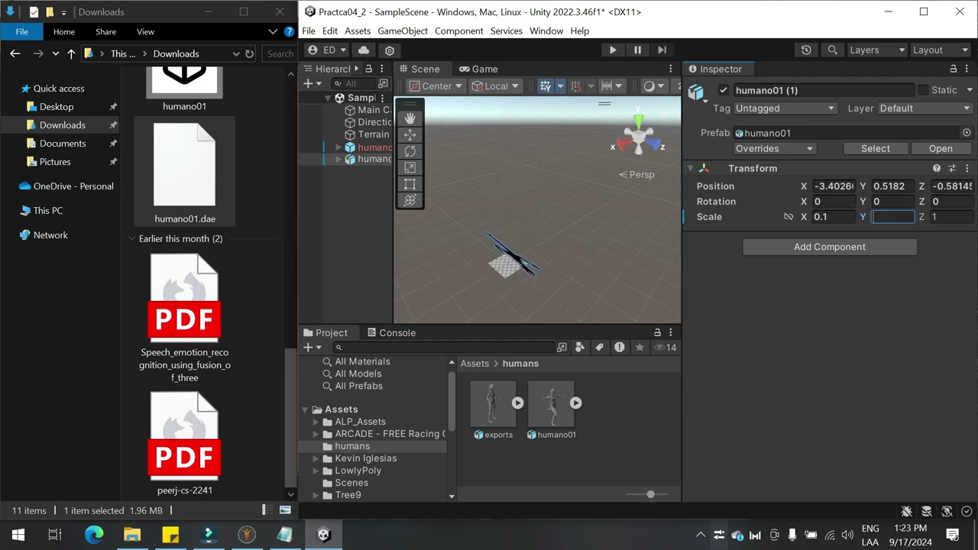
text(.1)
key(Tab)
text(0.1)
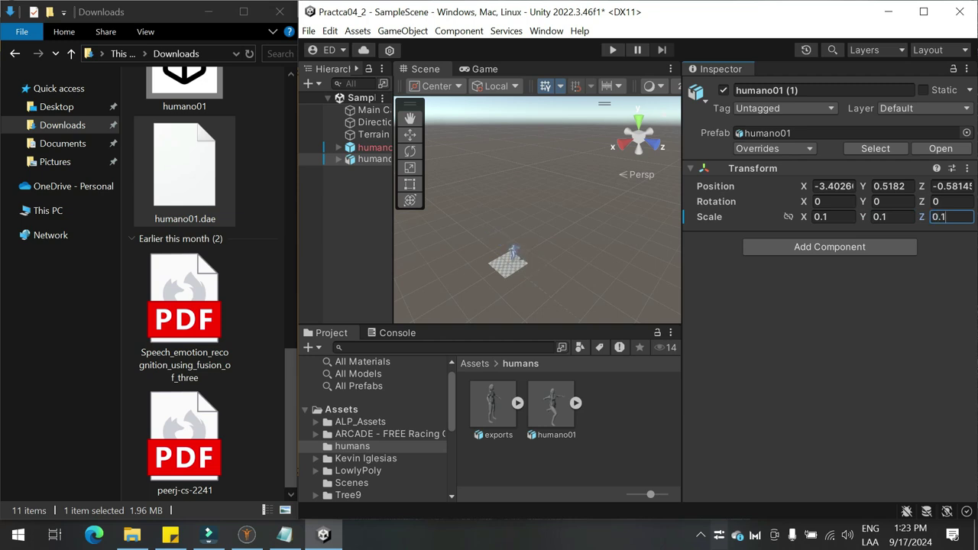
- Examine the scaled humano01 figure up close on the terrain
scroll(519, 264, up, 5)
middle_drag(520, 264, 585, 194)
scroll(586, 194, up, 7)
scroll(535, 216, up, 4)
drag(514, 216, 561, 233)
middle_drag(562, 233, 519, 239)
scroll(470, 240, up, 6)
scroll(470, 239, up, 2)
scroll(519, 239, up, 3)
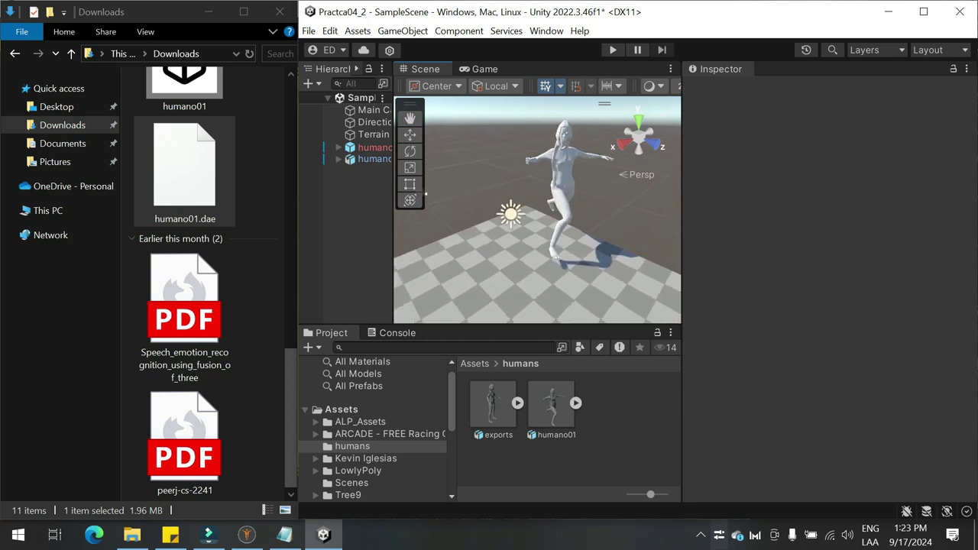
- Import the textures folder from Downloads into Assets/humans
click(261, 311)
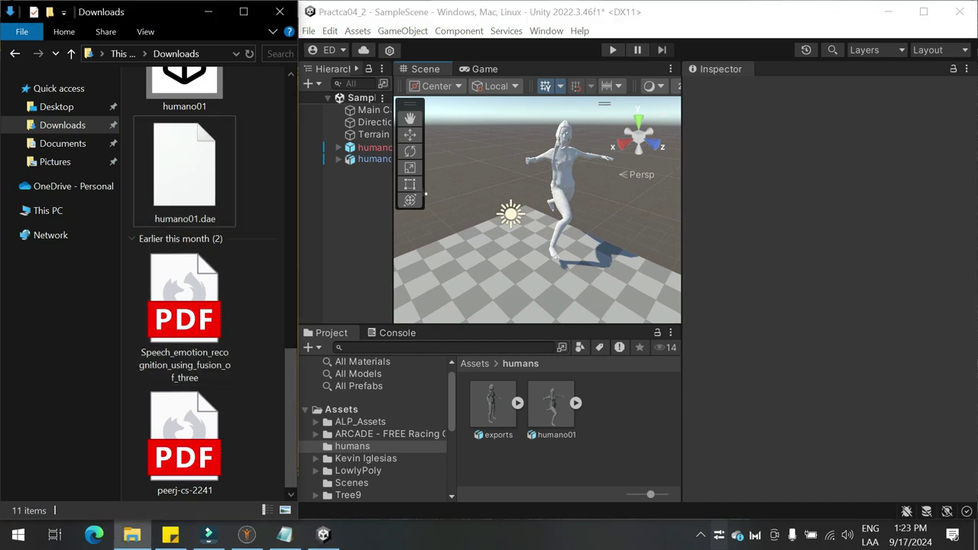
scroll(210, 387, down, 8)
scroll(210, 387, up, 2)
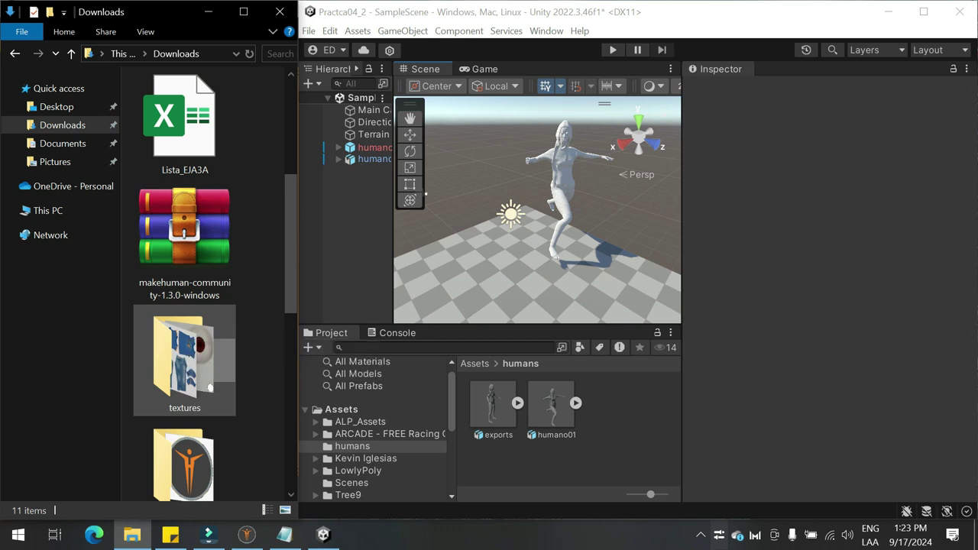
click(210, 387)
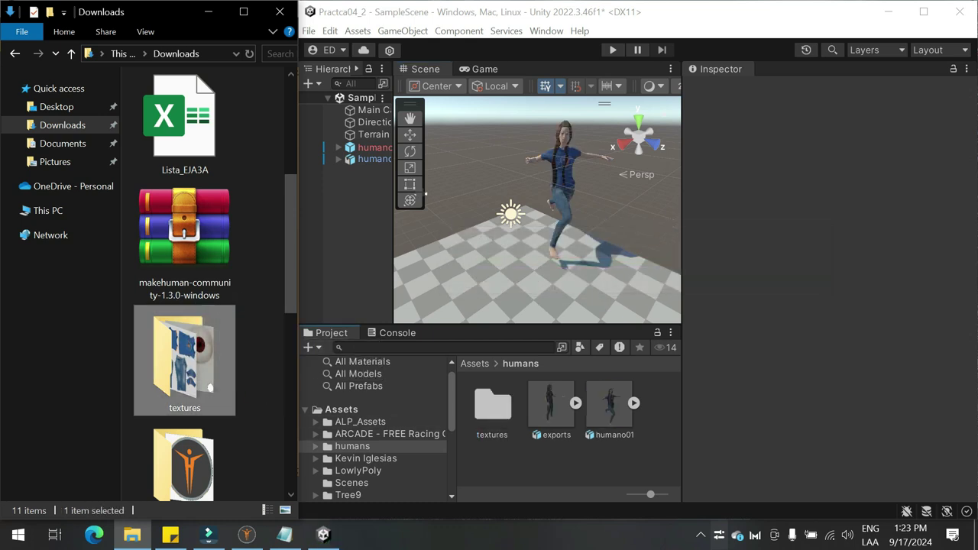
- Maximize the Unity window and examine the textured figure's clothes, hair and face in the scene
scroll(537, 209, up, 2)
scroll(537, 209, down, 3)
alt+drag(550, 218, 366, 168)
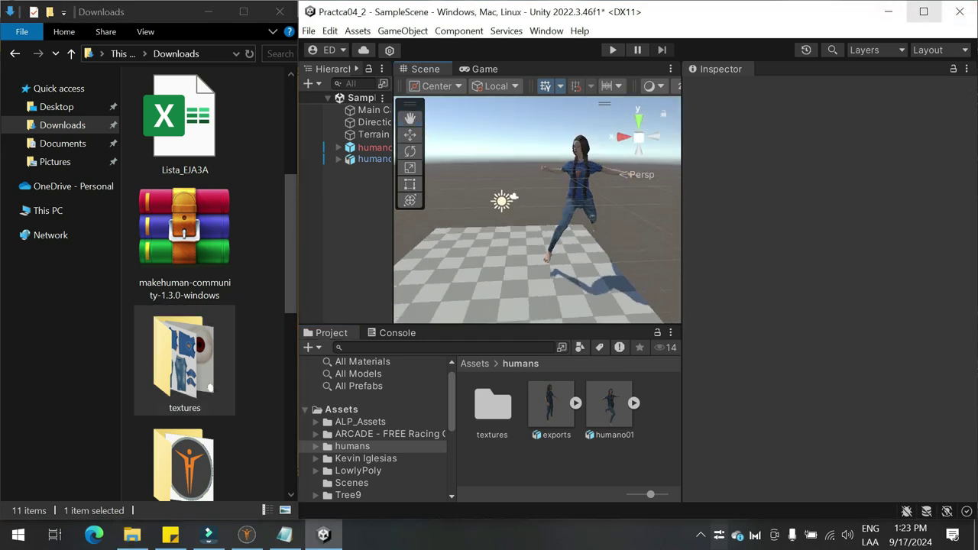
click(923, 11)
scroll(359, 206, up, 5)
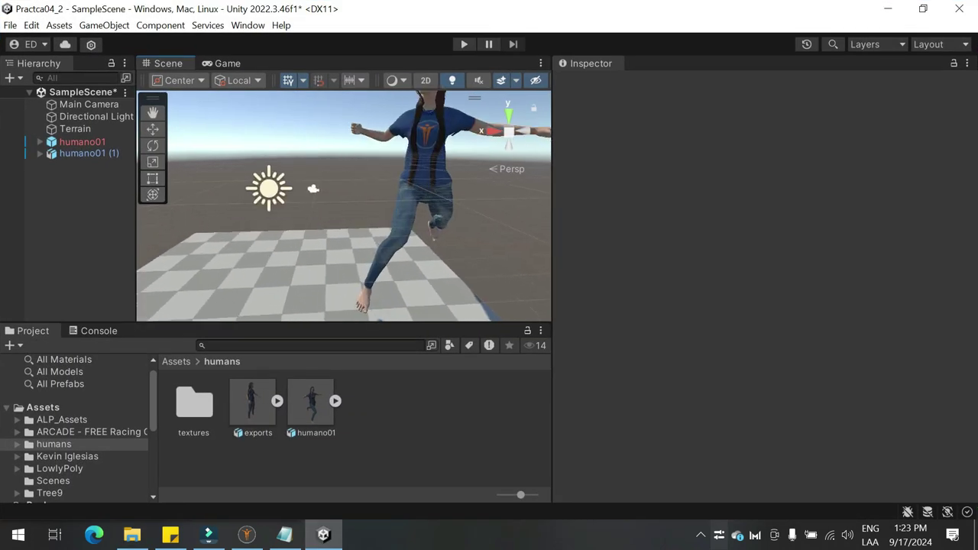
middle_drag(404, 145, 352, 294)
scroll(353, 229, up, 5)
drag(394, 231, 360, 168)
mouse_move(361, 168)
middle_down()
mouse_move(325, 130)
mouse_move(229, 107)
mouse_move(191, 152)
mouse_move(248, 203)
mouse_move(416, 183)
mouse_move(374, 168)
middle_up()
mouse_move(382, 203)
alt+mouse_down()
mouse_move(336, 203)
mouse_move(370, 203)
alt+mouse_up()
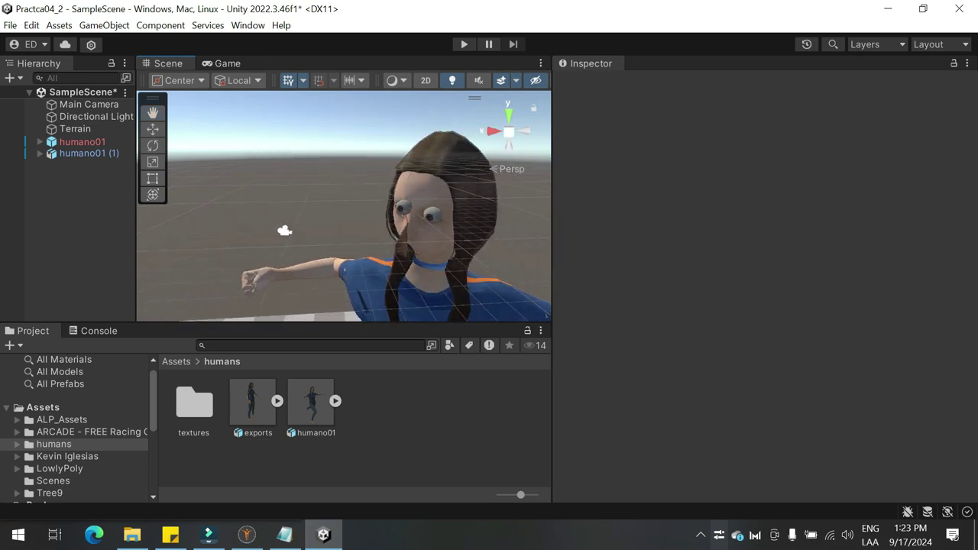
scroll(344, 206, down, 3)
- Examine the humano01 model's sub-assets and the images in its textures folder, and view the whole figure in the scene
click(335, 401)
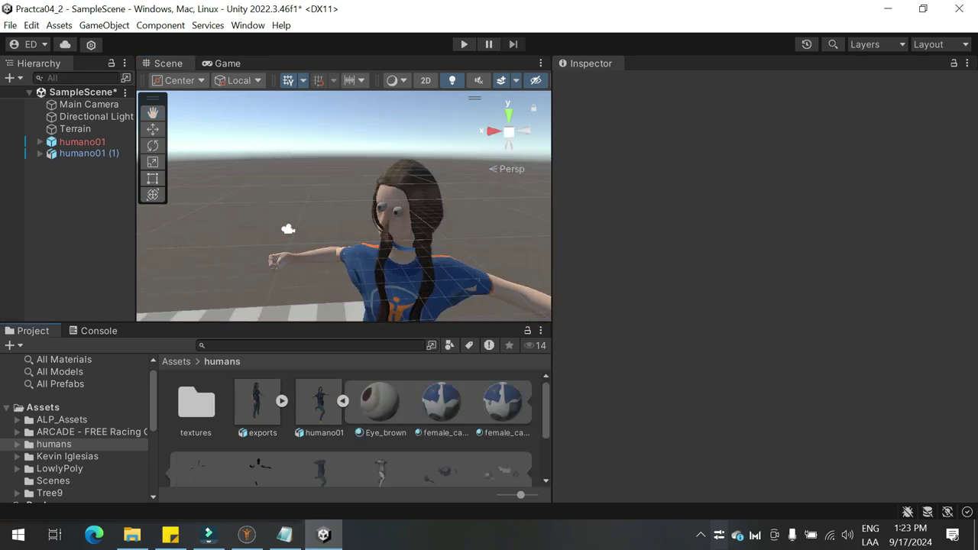
scroll(340, 421, down, 3)
scroll(350, 428, up, 5)
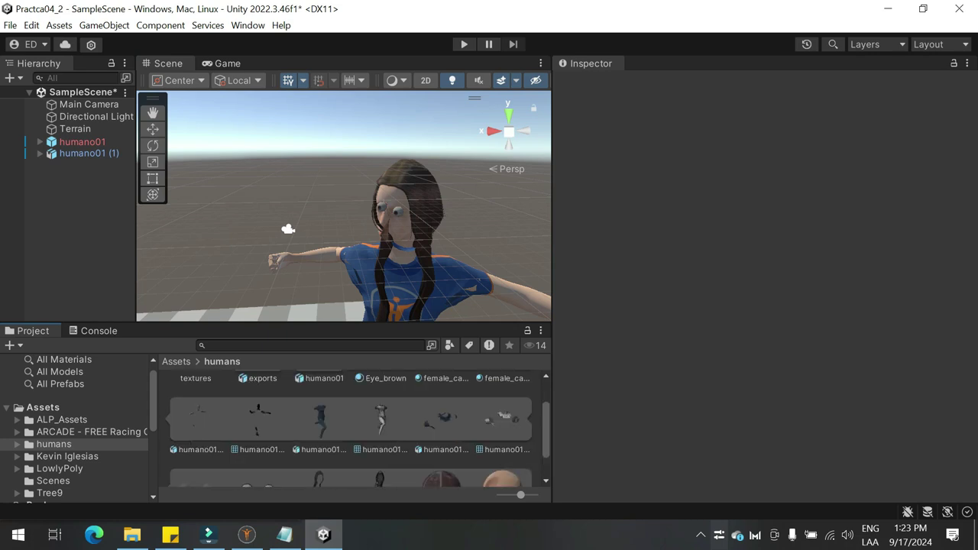
double_click(197, 399)
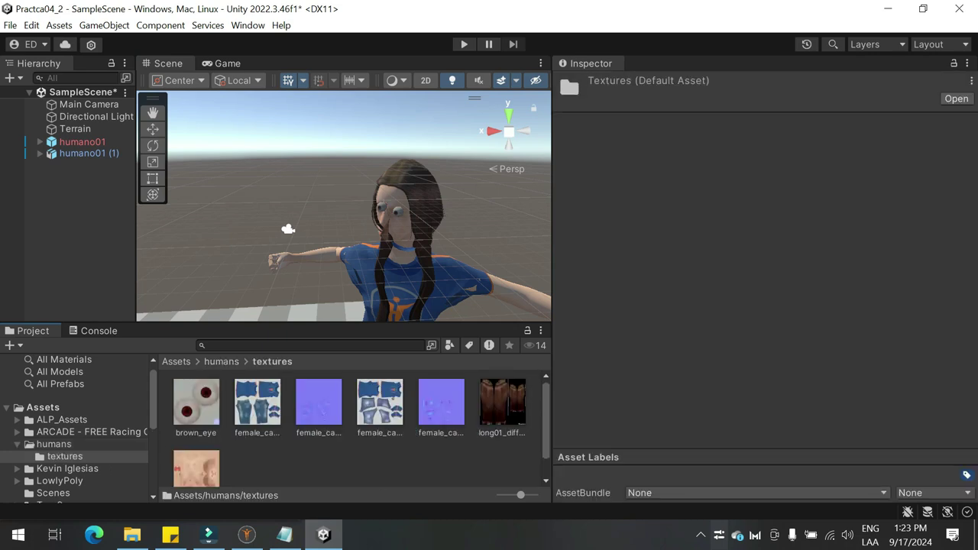
scroll(350, 427, down, 1)
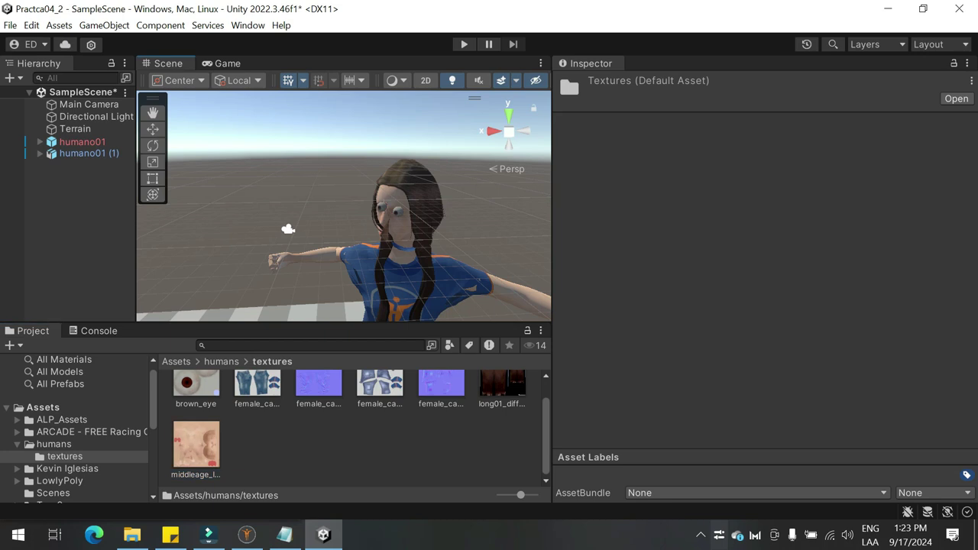
scroll(350, 428, up, 1)
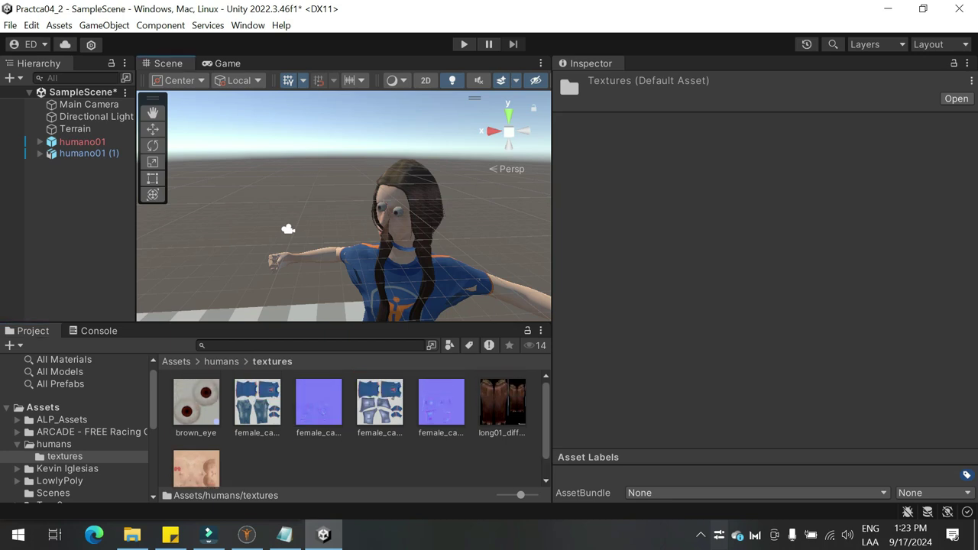
scroll(343, 206, down, 8)
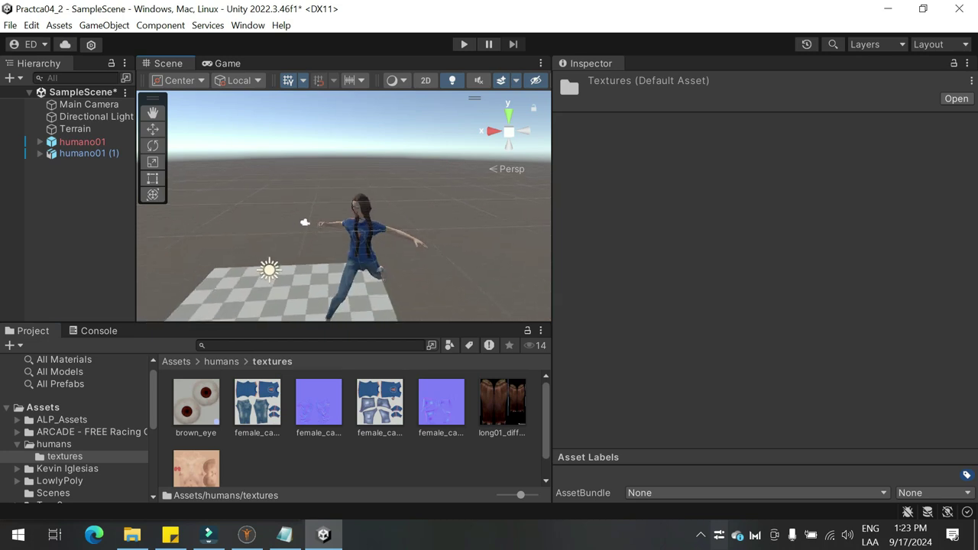
click(428, 229)
middle_drag(428, 229, 245, 205)
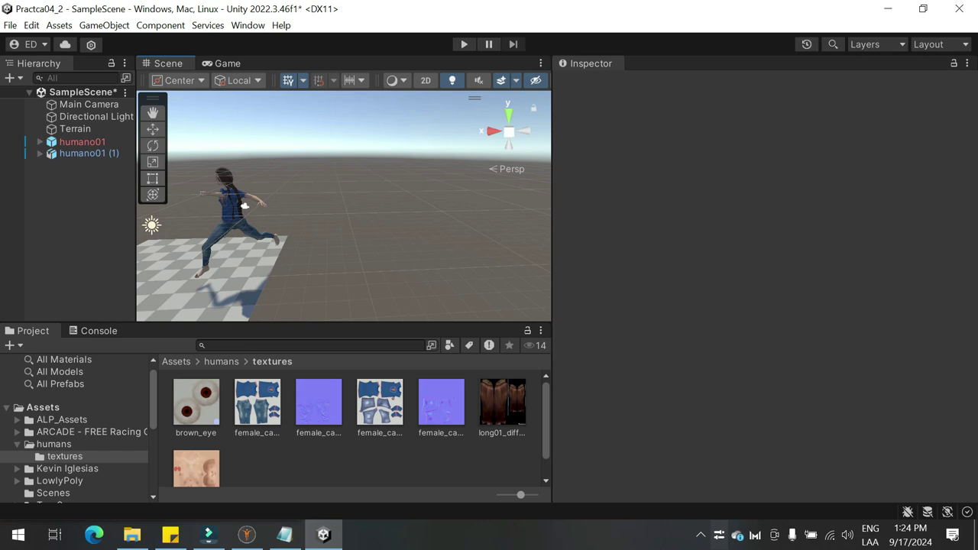
- Switch to MakeHuman and set the export scale unit to decimeter
click(246, 534)
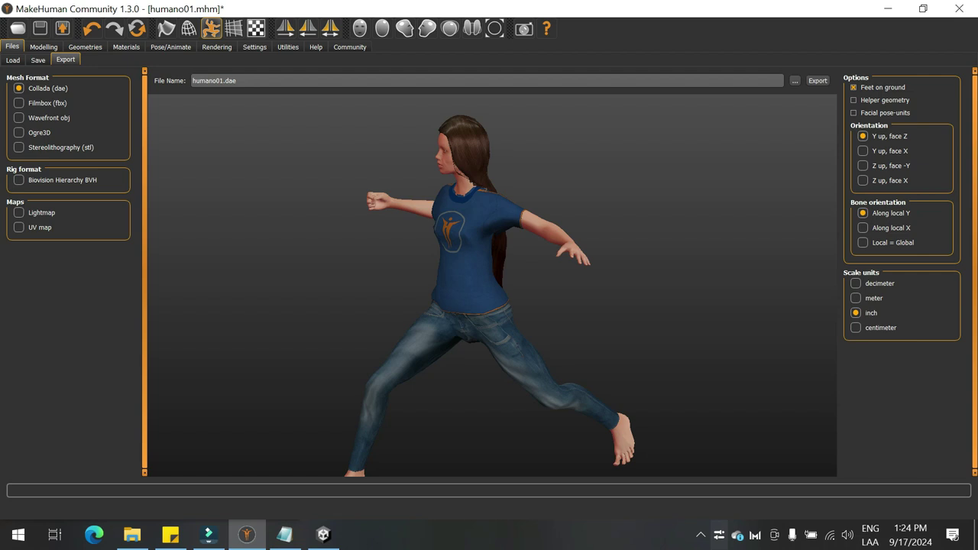
click(855, 284)
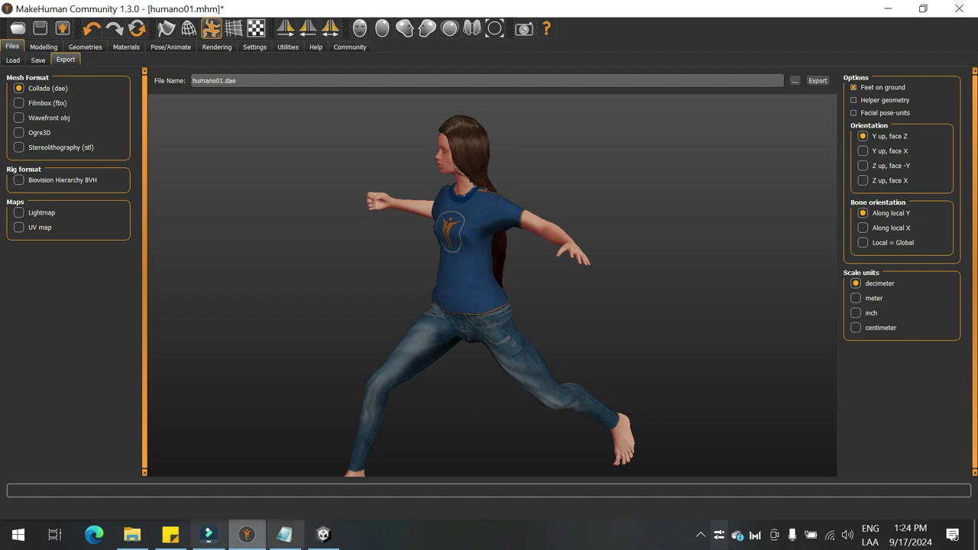
click(209, 534)
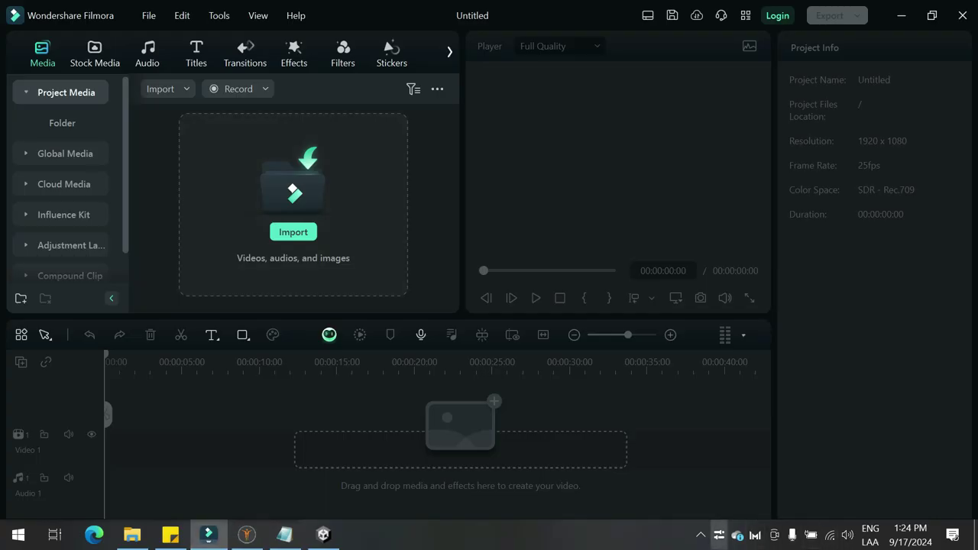